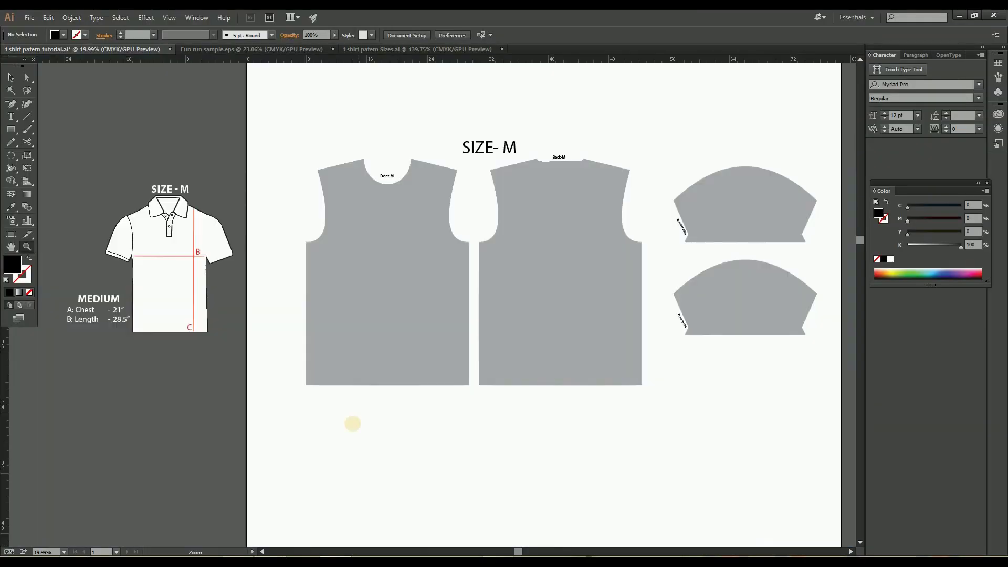
Step: Copy the SIZE - L shirt drawing with its measurements from the shirt sizes file into the pattern file, beside the artboard below the medium chart
key(ctrl+0)
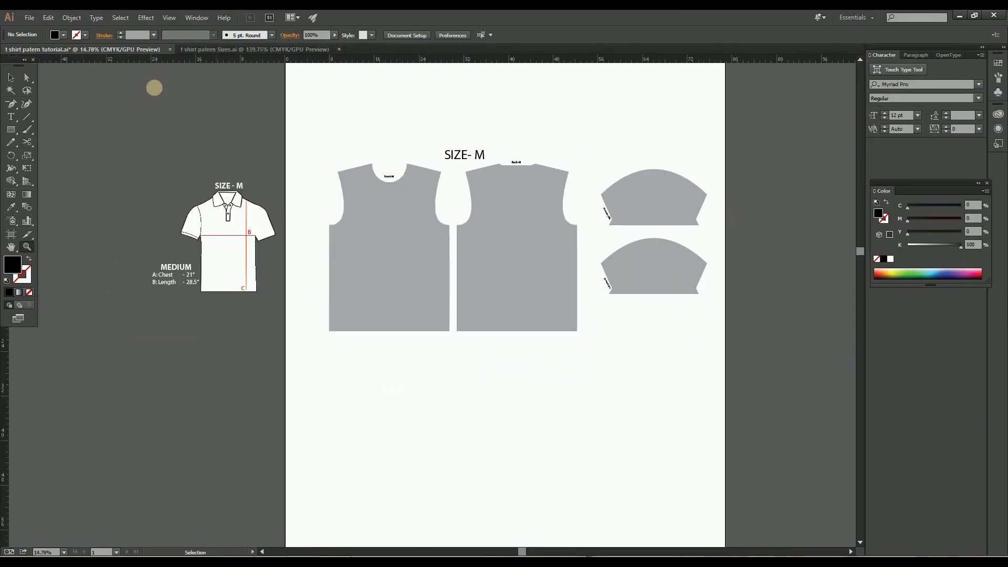
click(229, 49)
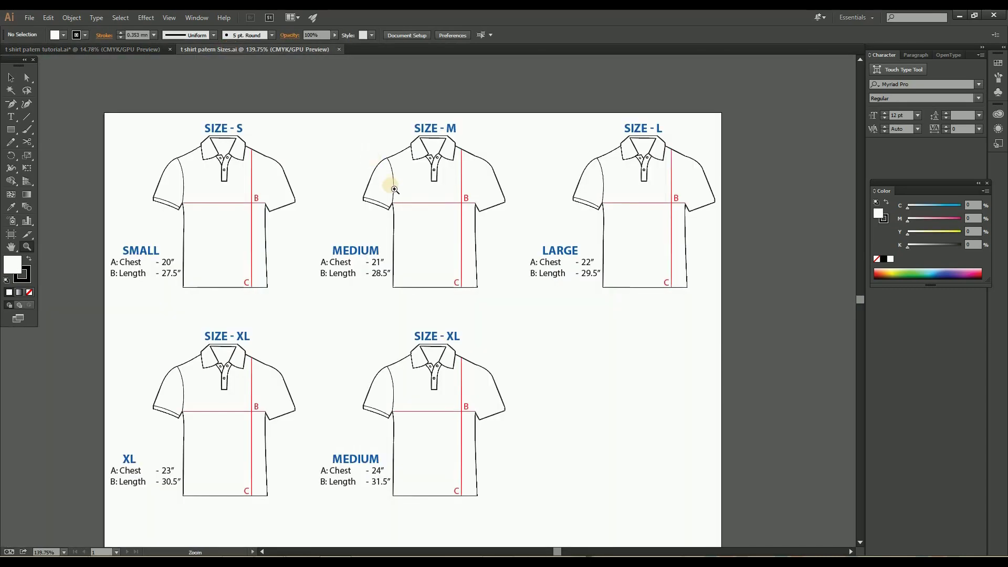
alt+click(387, 218)
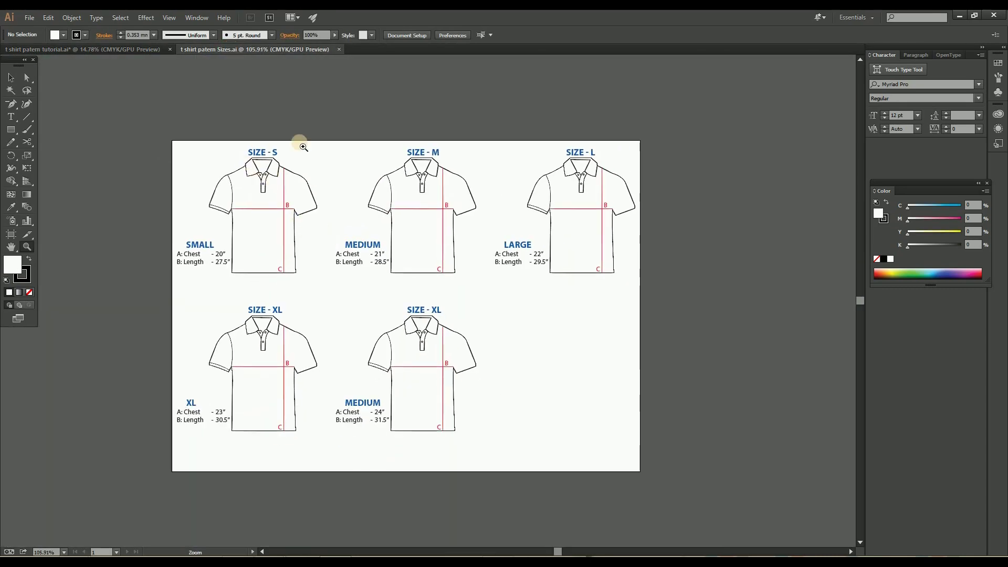
drag(535, 255, 580, 234)
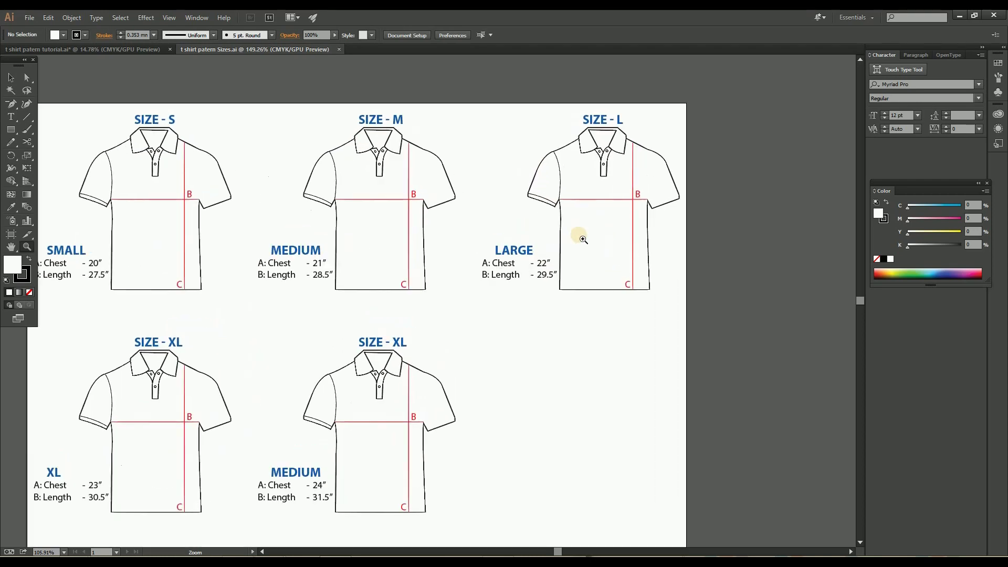
drag(740, 175, 570, 166)
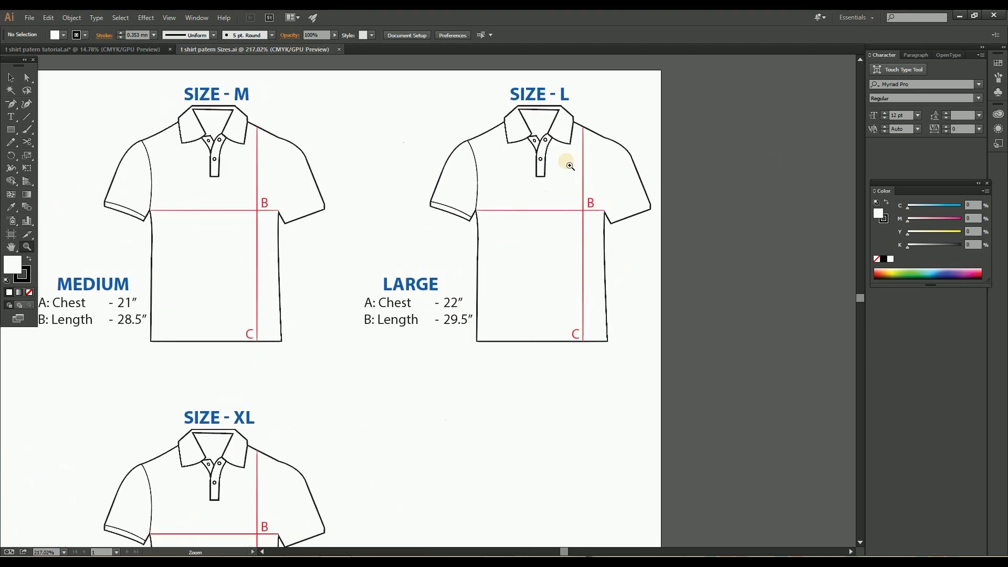
click(11, 78)
drag(346, 70, 673, 370)
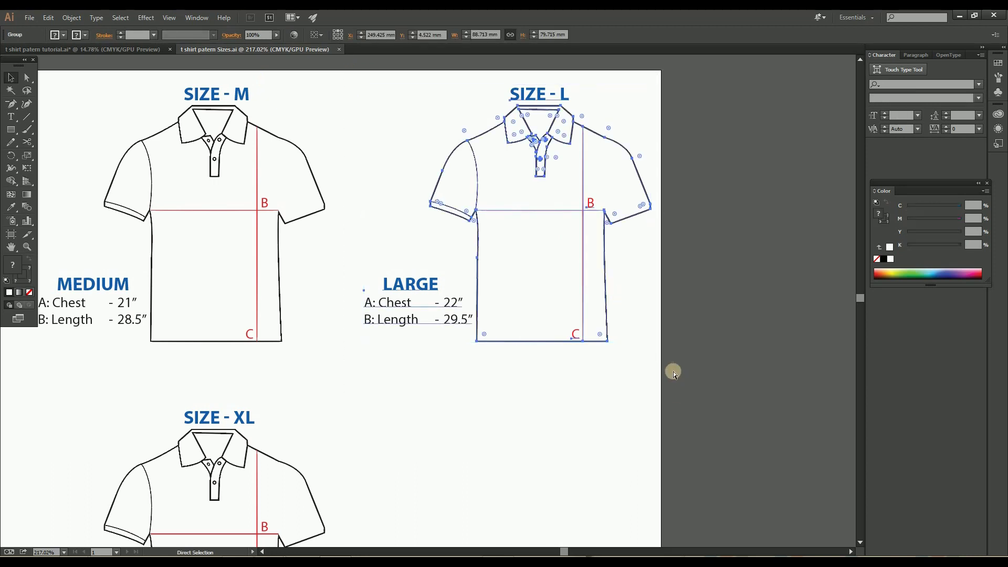
click(108, 50)
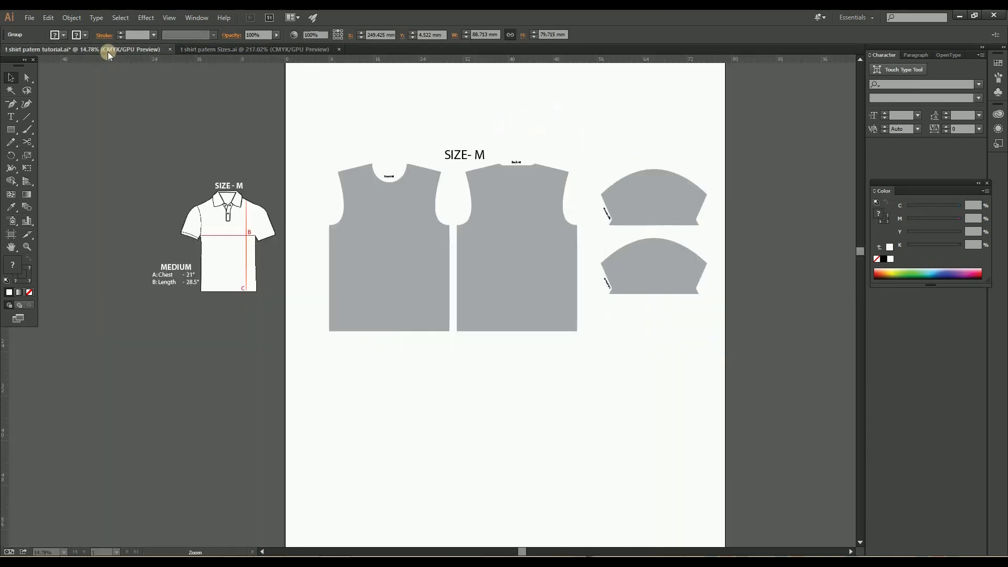
scroll(315, 326, down, 3)
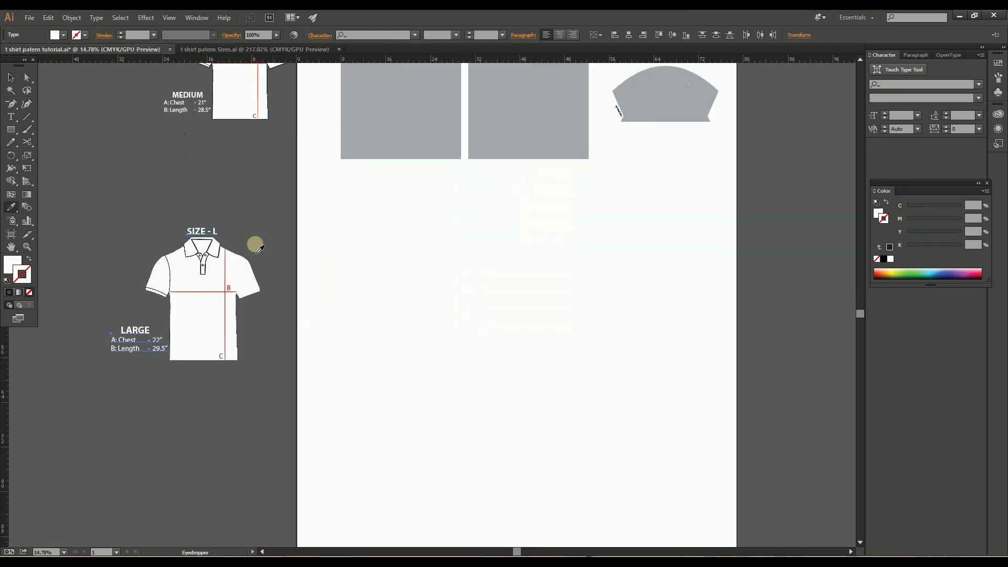
Step: Examine the size L chart's chest and length measurements and compare them with the medium pattern
key(a)
key(Tab)
key(Tab)
key(z)
drag(173, 270, 278, 319)
drag(269, 315, 324, 319)
drag(475, 169, 258, 305)
drag(755, 146, 397, 255)
drag(134, 198, 395, 195)
drag(227, 345, 435, 182)
scroll(180, 424, down, 2)
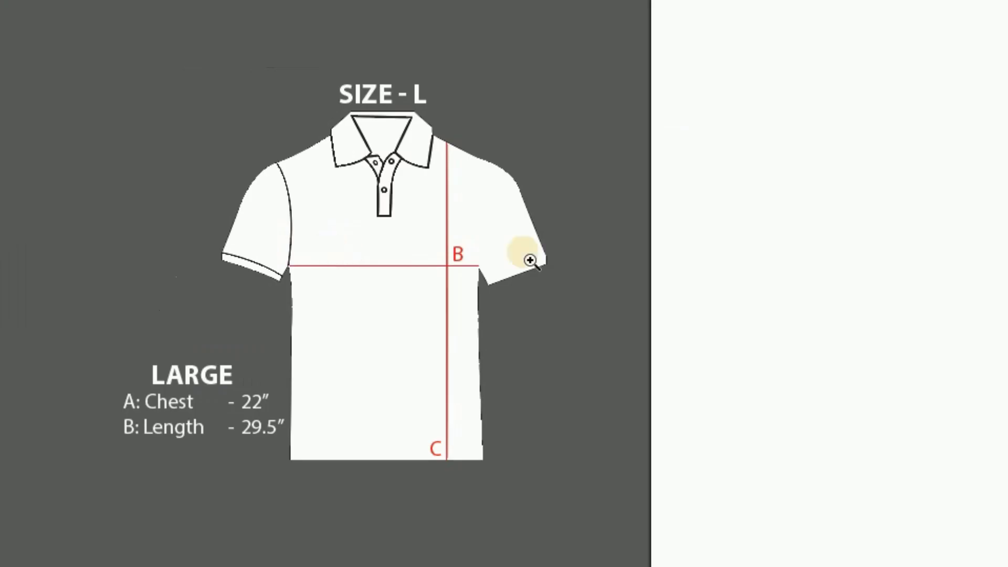
drag(664, 203, 443, 326)
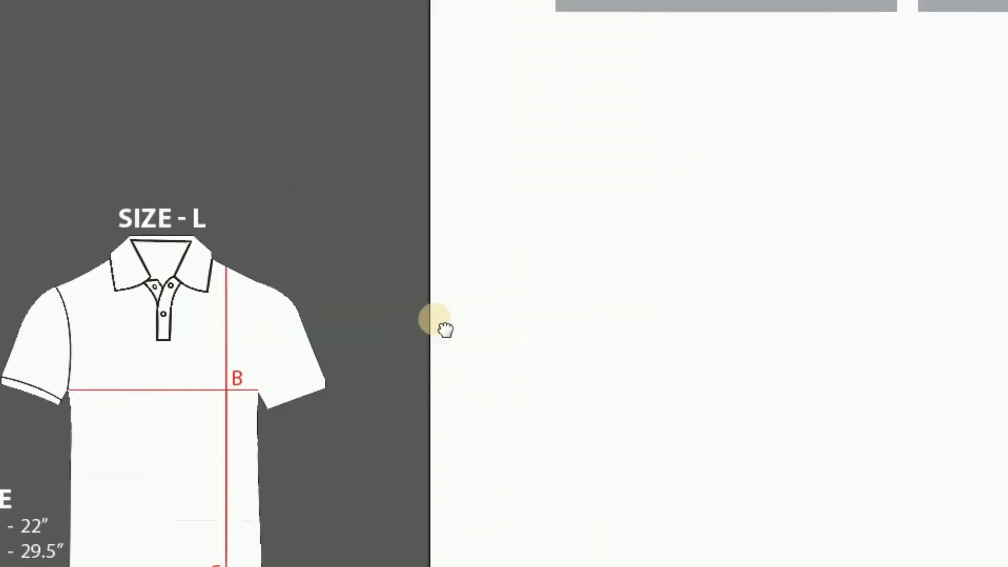
drag(393, 245, 301, 283)
drag(445, 229, 337, 318)
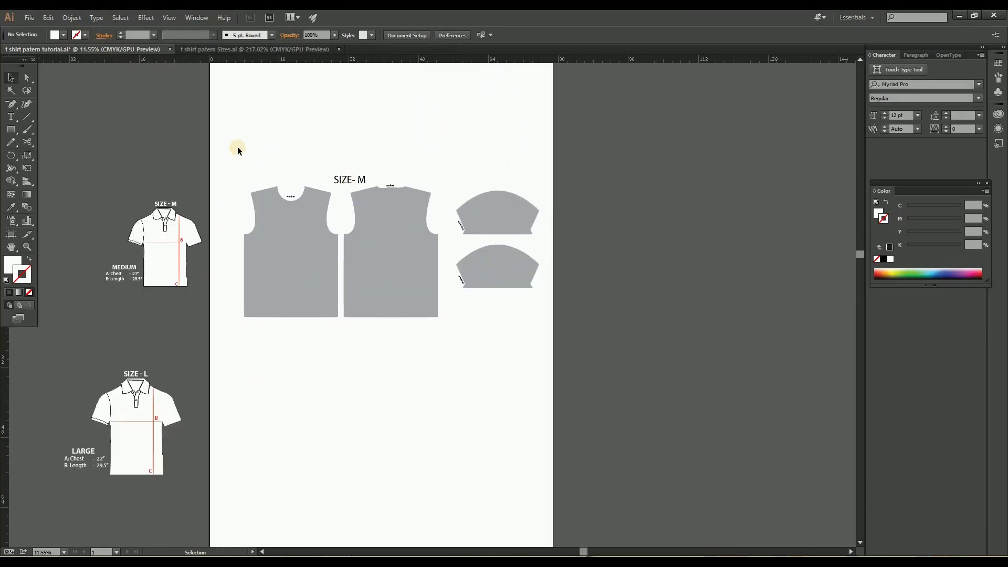
Step: Duplicate the whole size M pattern set, including its labels and heading, directly below the original
drag(231, 148, 553, 362)
drag(492, 214, 479, 381)
click(432, 313)
Step: Set the keyboard increment to 12.5 mm in the general preferences
key(z)
drag(306, 368, 449, 198)
drag(310, 263, 353, 279)
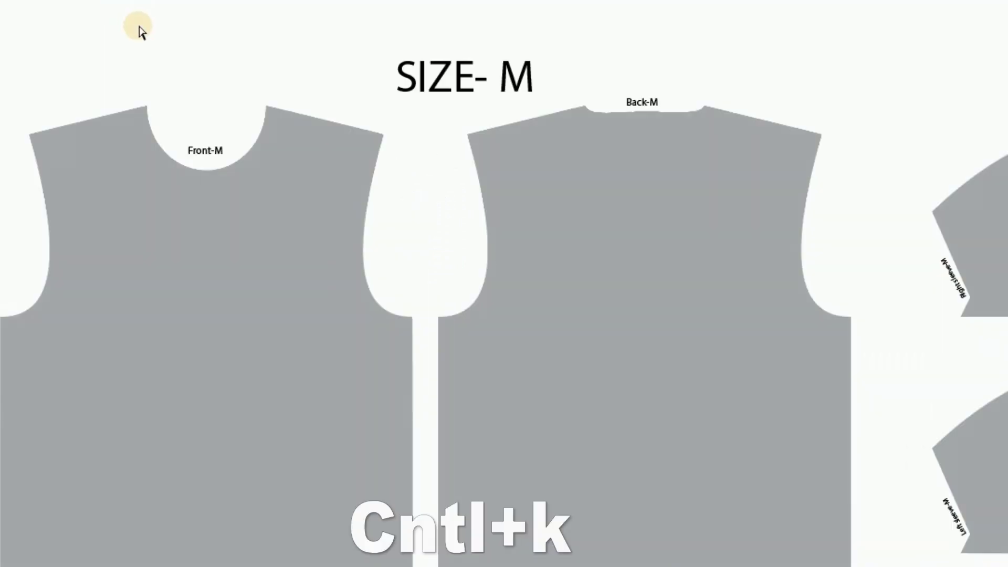
key(ctrl+k)
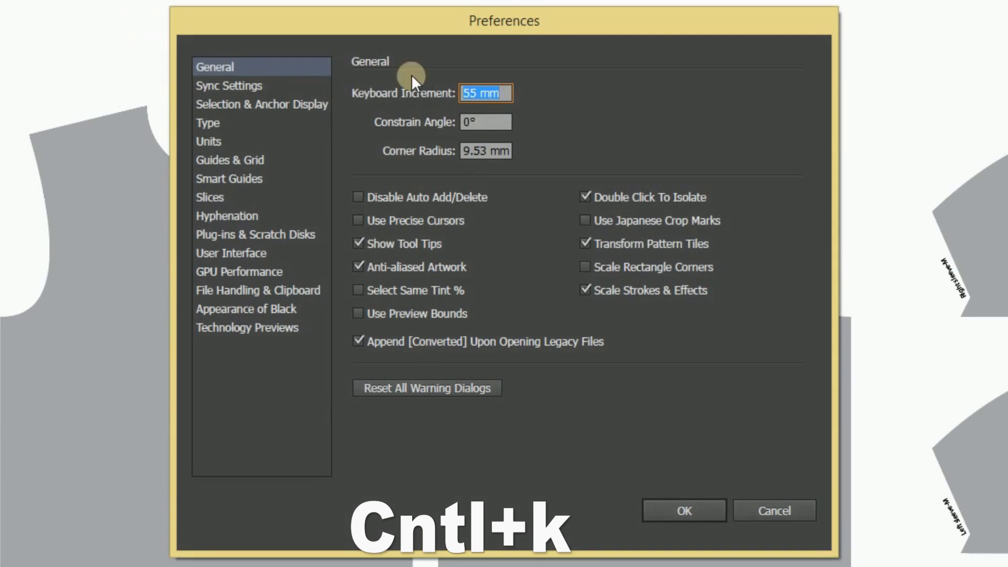
text(1)
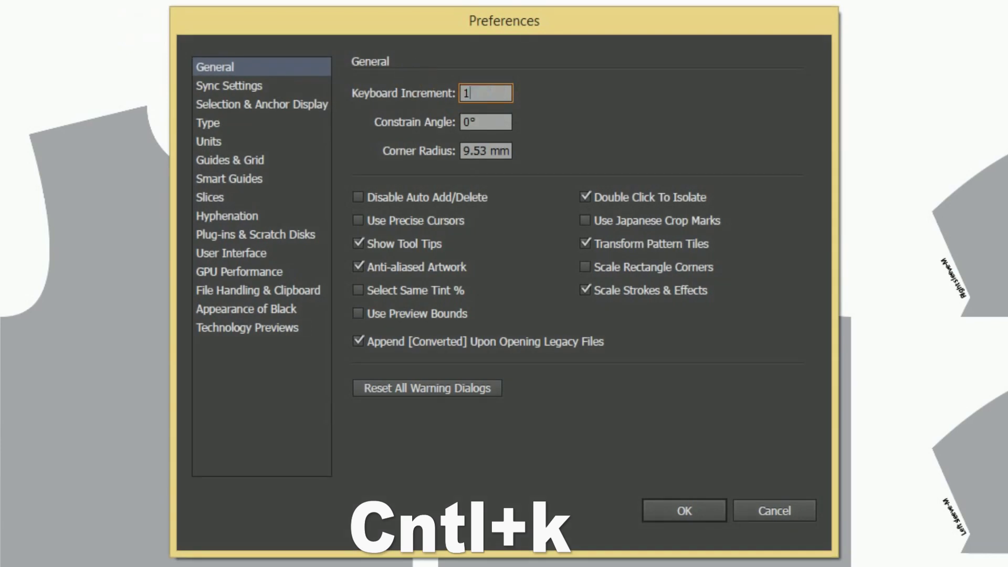
text(2.5)
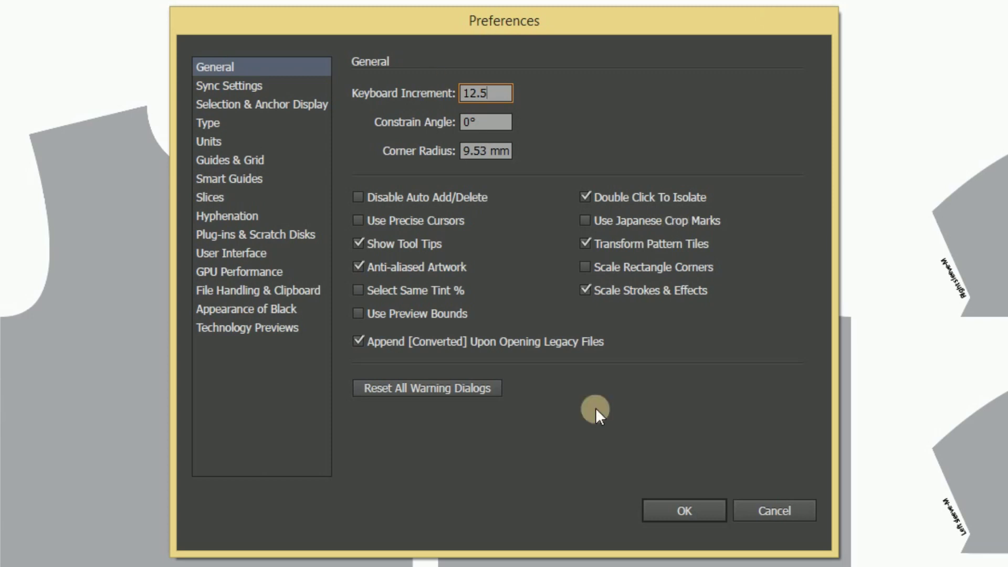
click(675, 507)
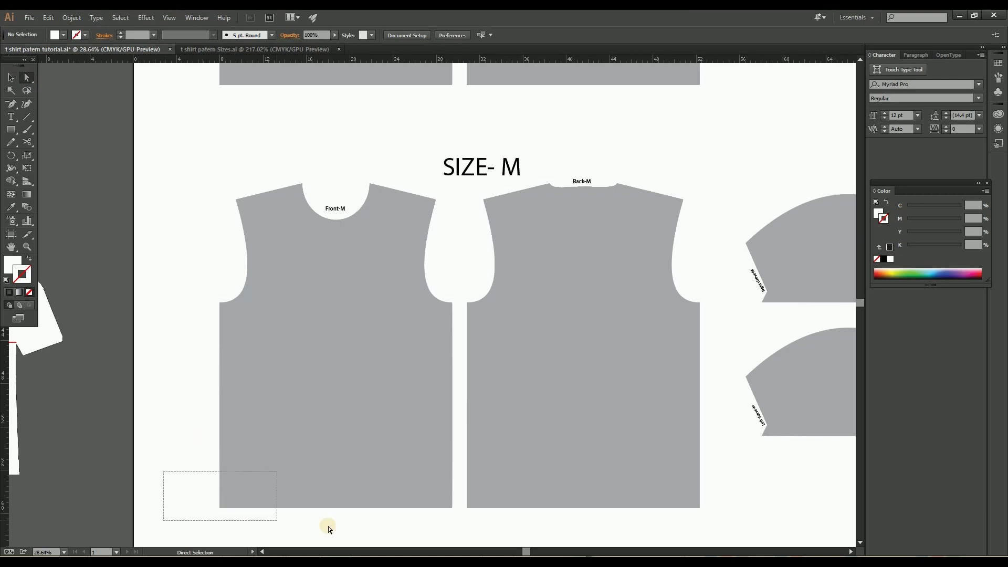
Step: Lengthen the duplicated front piece by nudging its bottom-edge anchor points down two increments of 12.5 mm
drag(328, 526, 464, 522)
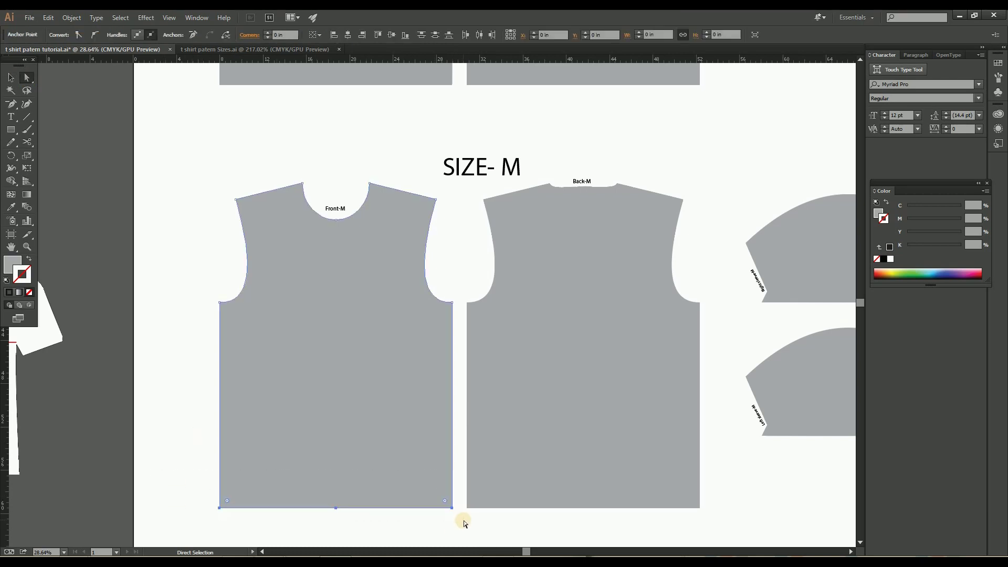
key(Down)
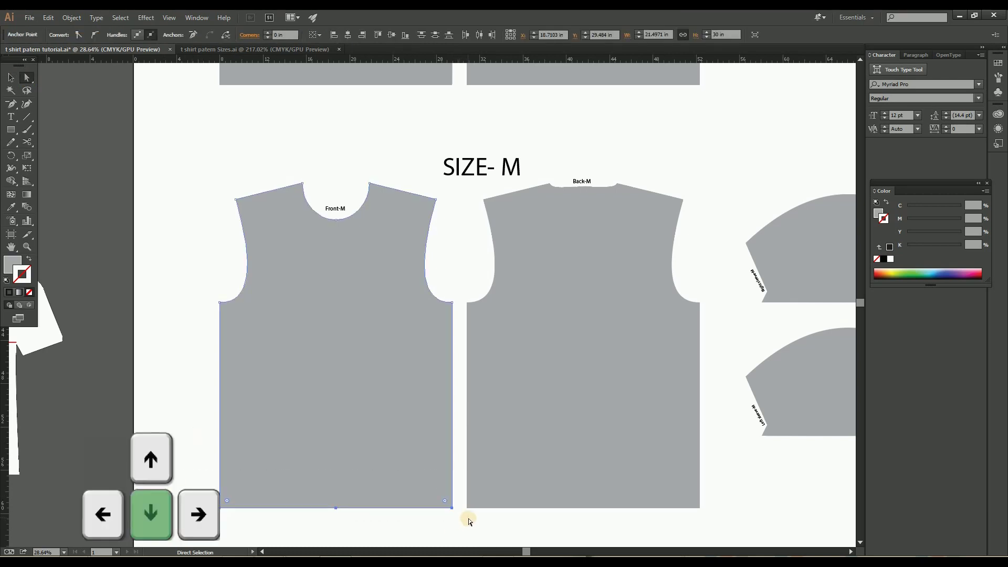
key(Down)
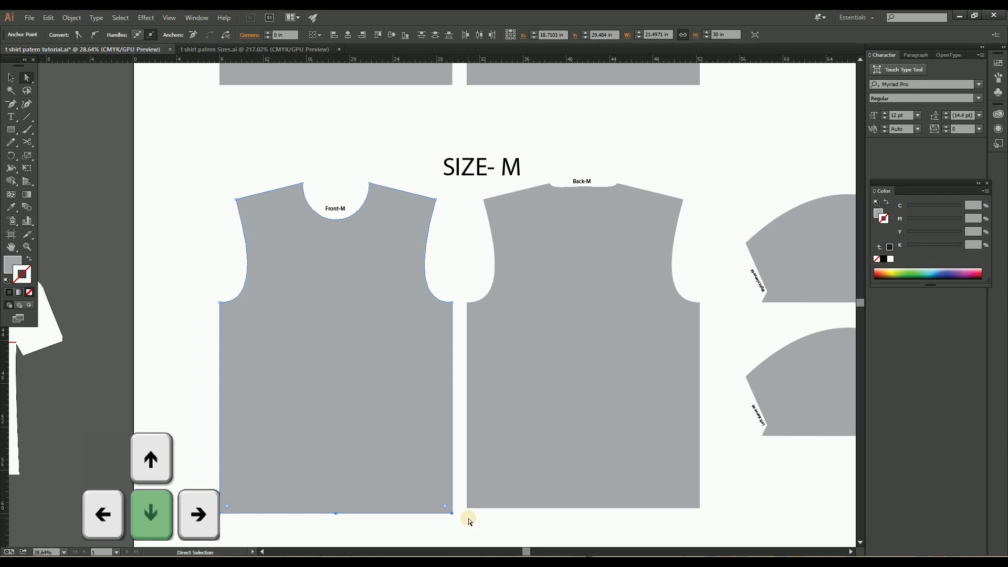
key(Down)
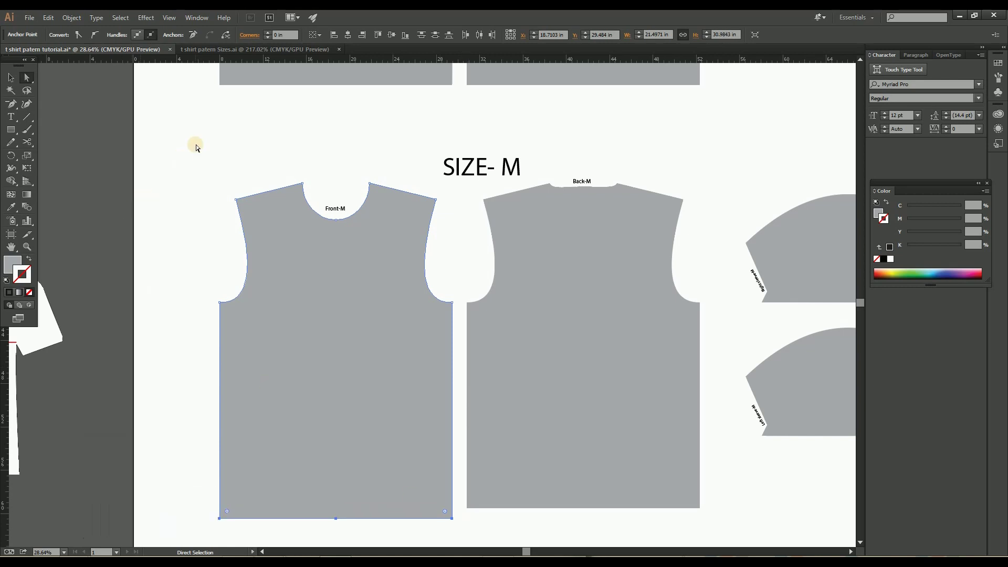
Step: Widen the duplicated front piece by nudging the anchor points of each side outward 12.5 mm
click(175, 164)
drag(156, 160, 257, 533)
key(Left)
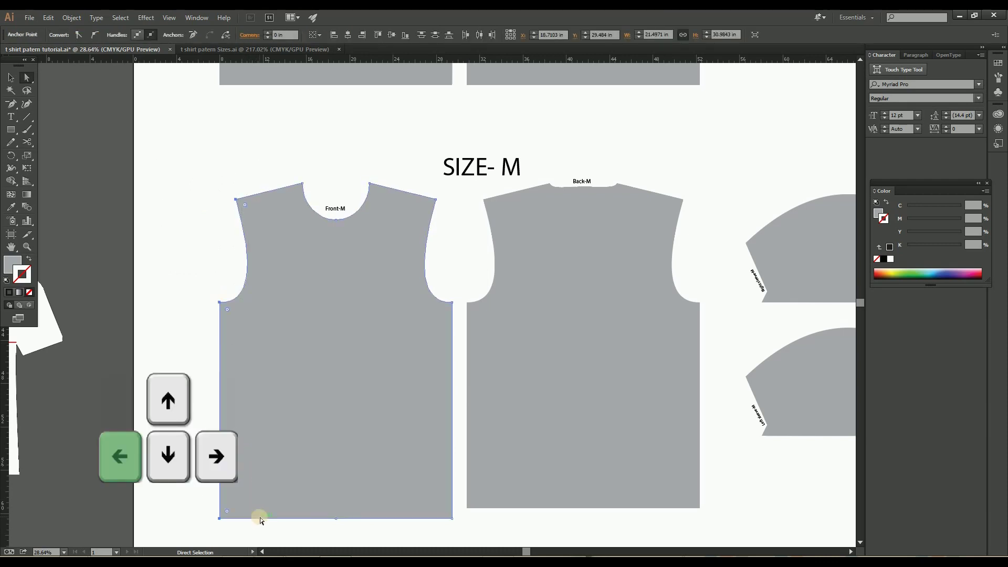
key(Left)
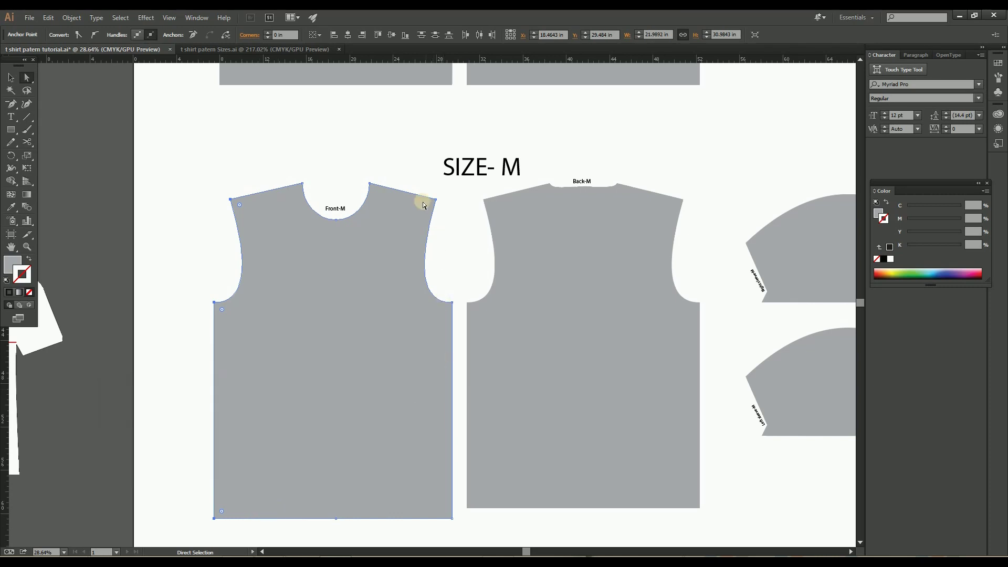
click(419, 185)
drag(414, 182, 461, 532)
key(Right)
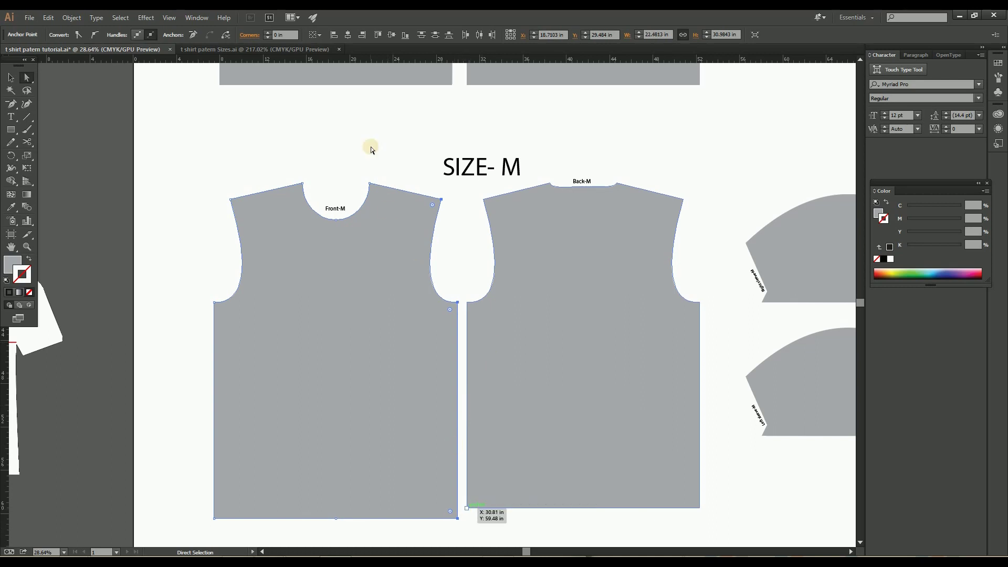
Step: Move the enlarged front piece and its label left, widening the gap to the back piece
key(v)
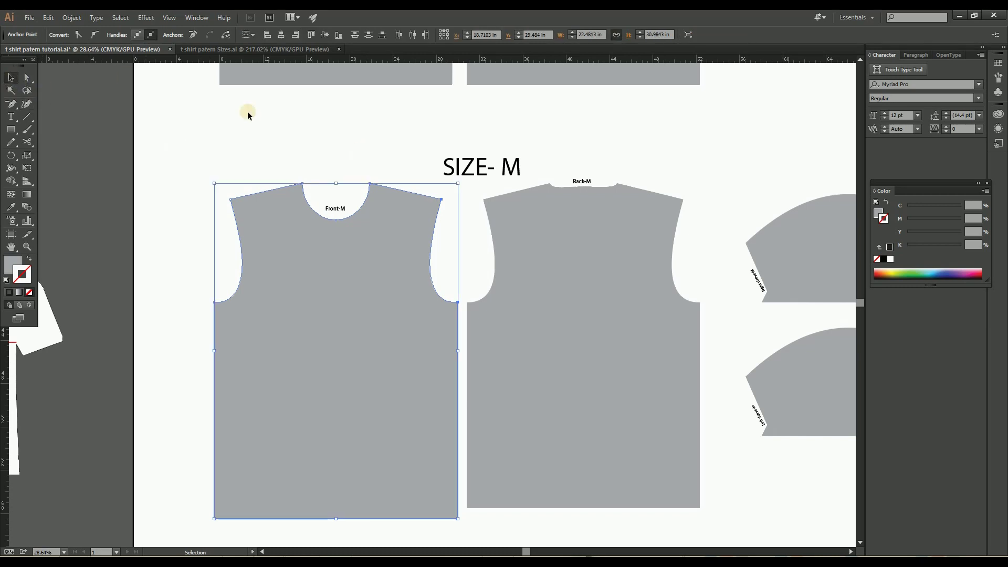
click(288, 134)
drag(359, 317, 331, 317)
click(344, 147)
Step: Change the label in the enlarged front piece's neckline to "Front-L"
key(z)
drag(297, 201, 418, 253)
click(378, 244)
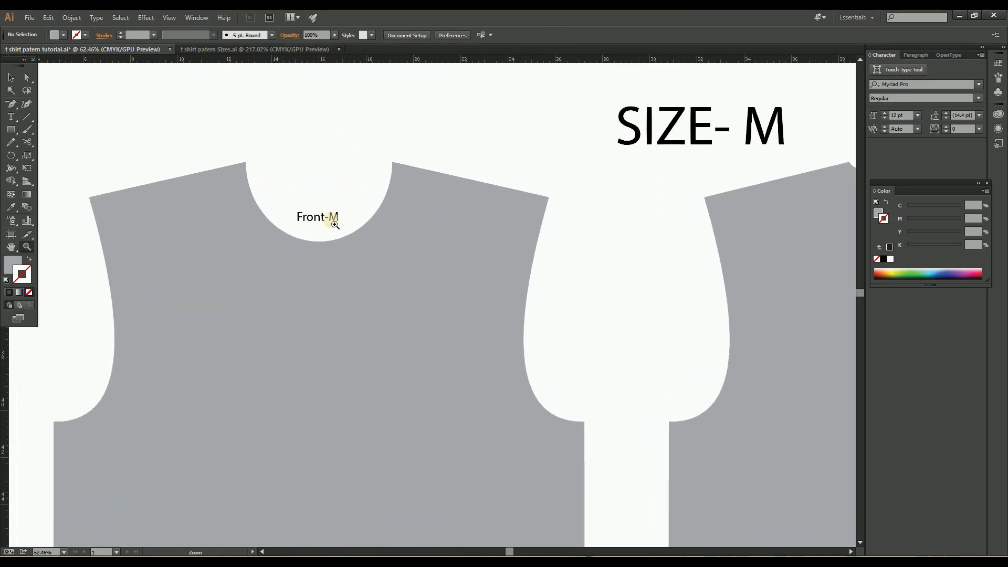
click(351, 236)
key(t)
drag(333, 225, 375, 232)
text(L)
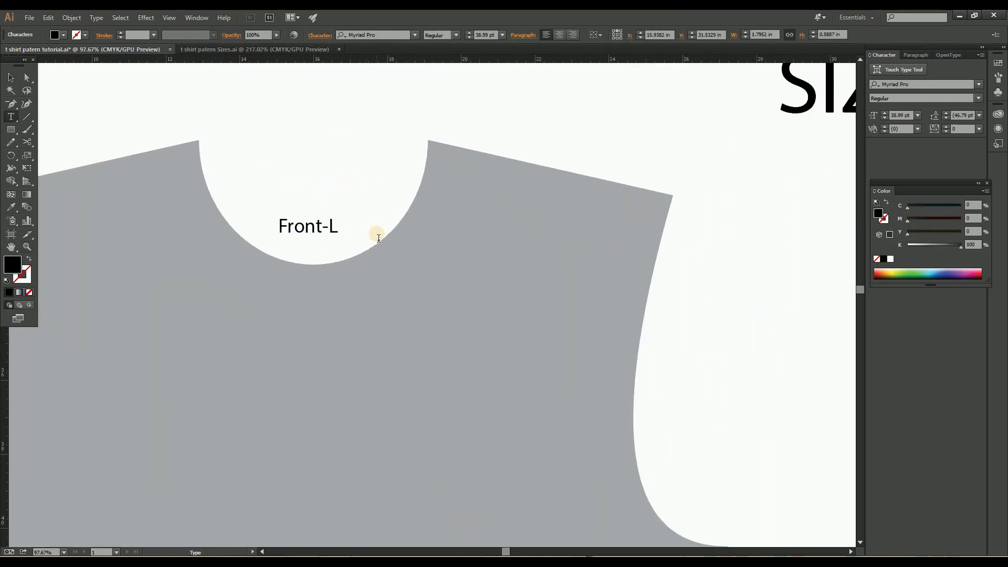
key(Escape)
Step: Lengthen the duplicated back piece by nudging its bottom-edge anchor points down two increments of 12.5 mm
key(z)
drag(378, 169, 168, 257)
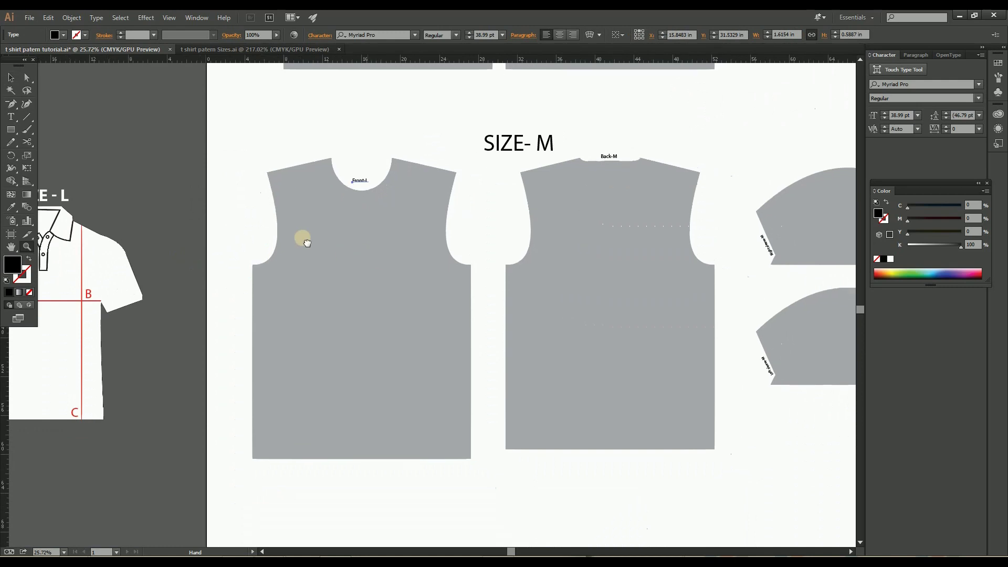
drag(302, 238, 232, 213)
key(a)
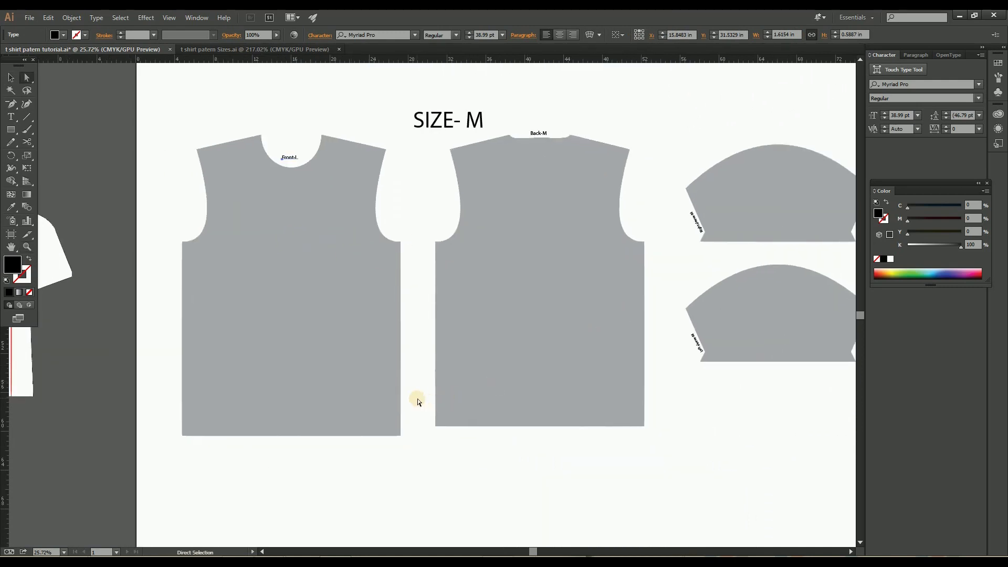
drag(415, 388, 669, 459)
key(Down)
key(Down)
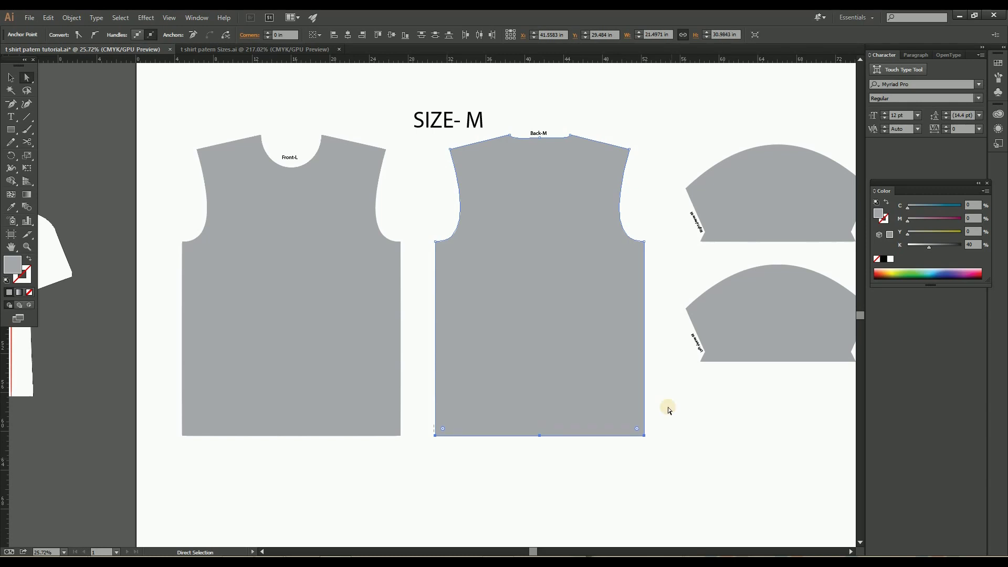
Step: Widen the duplicated back piece by nudging the anchor points of each side outward 12.5 mm
drag(422, 139, 480, 454)
key(shift+Left)
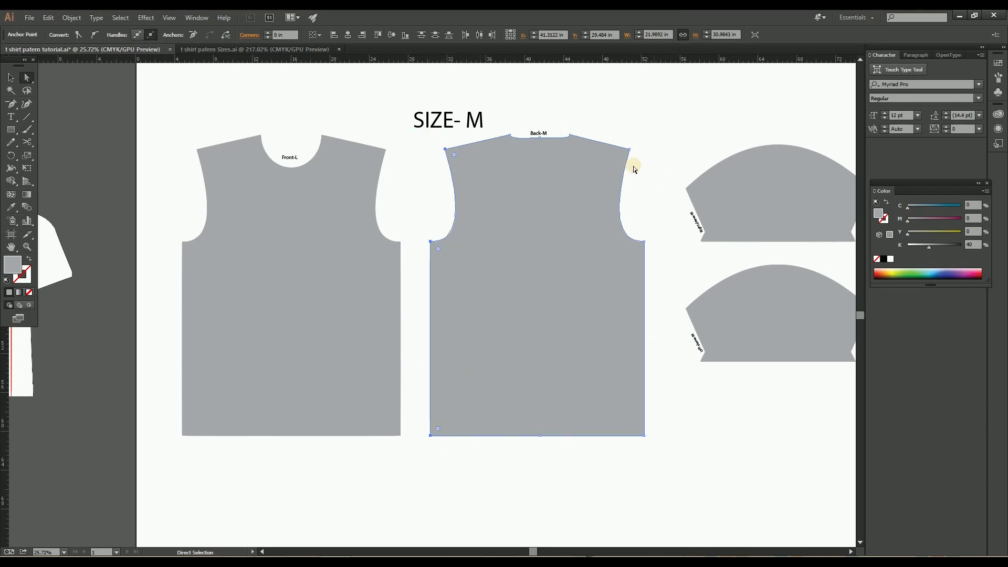
drag(603, 119, 677, 464)
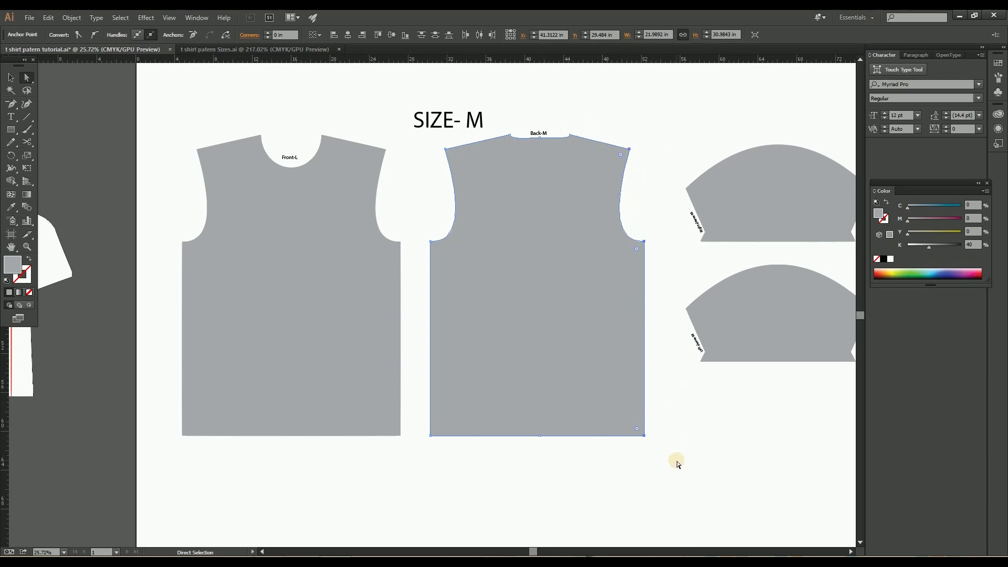
key(shift+Right)
Step: Change the label at the enlarged back piece's neckline to "Back-L"
key(z)
drag(503, 114, 443, 286)
drag(389, 259, 474, 281)
key(t)
click(386, 282)
text(L)
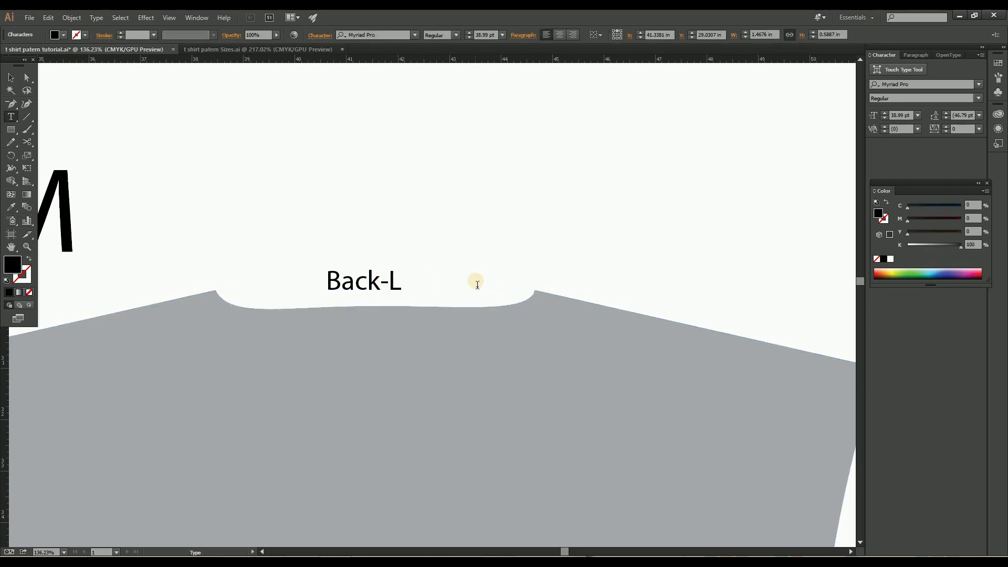
key(Escape)
Step: Change the heading above the duplicated pattern set to "SIZE- L"
scroll(434, 255, left, 10)
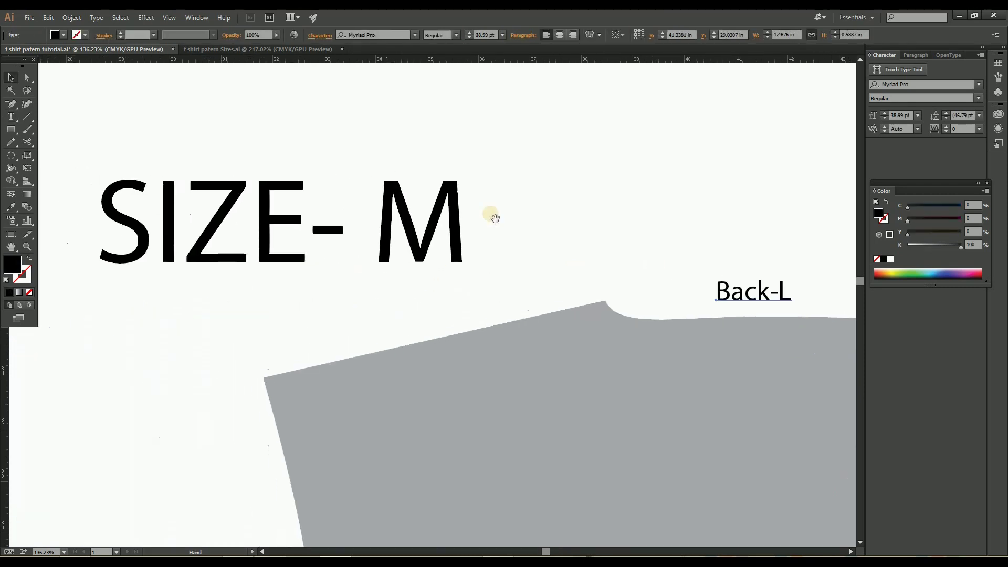
key(t)
drag(376, 210, 583, 241)
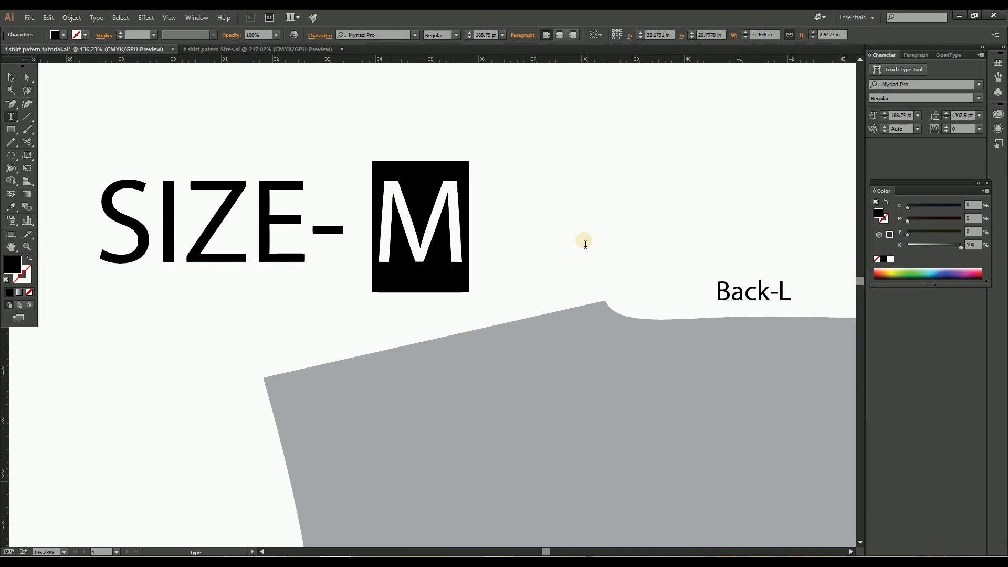
key(BackSpace)
text(L)
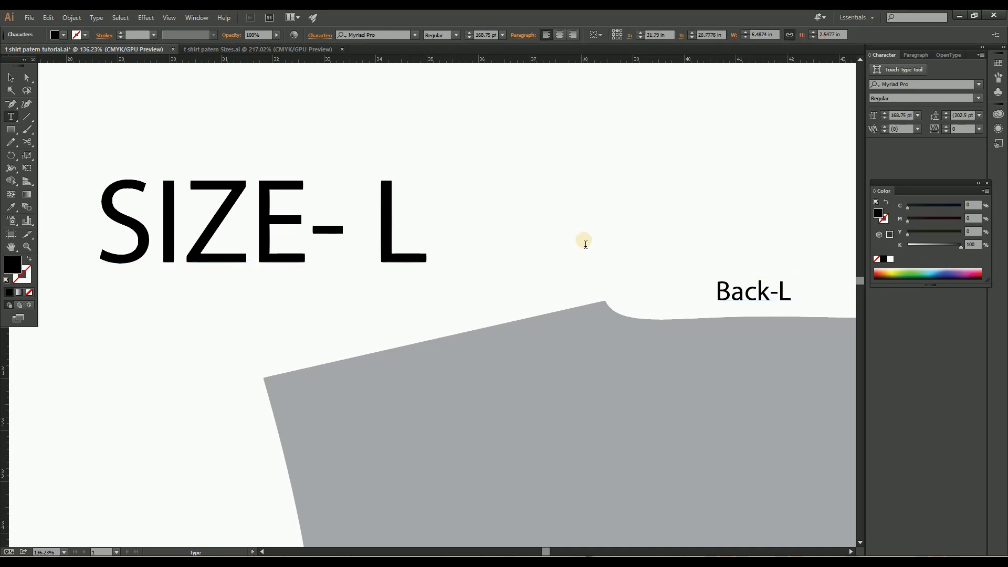
Step: Change the labels beside the two duplicated sleeves to "Right sleeve-L" and "Left sleeve-L"
key(Escape)
key(z)
drag(647, 181, 450, 299)
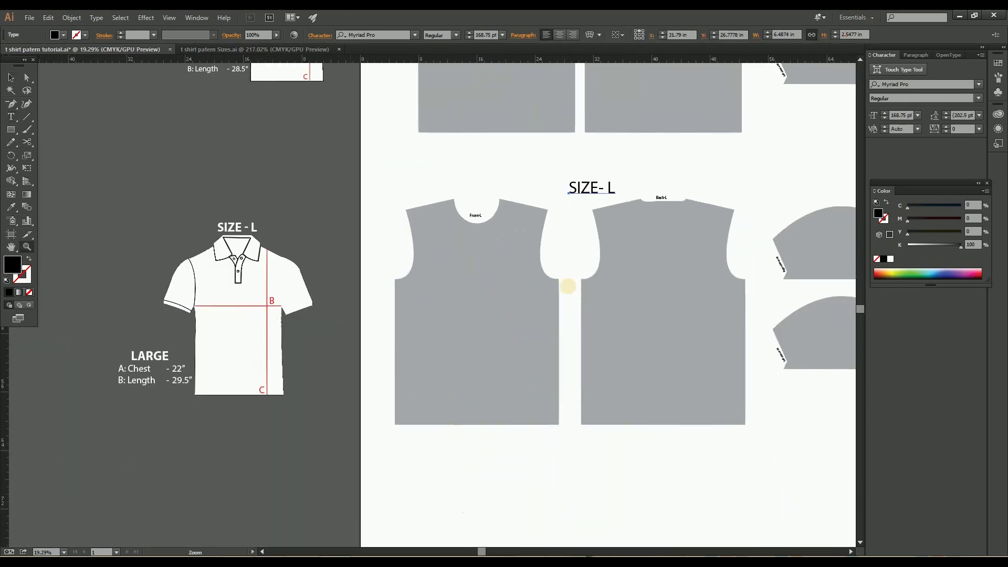
drag(551, 291, 315, 283)
drag(394, 251, 460, 243)
drag(585, 240, 190, 306)
key(t)
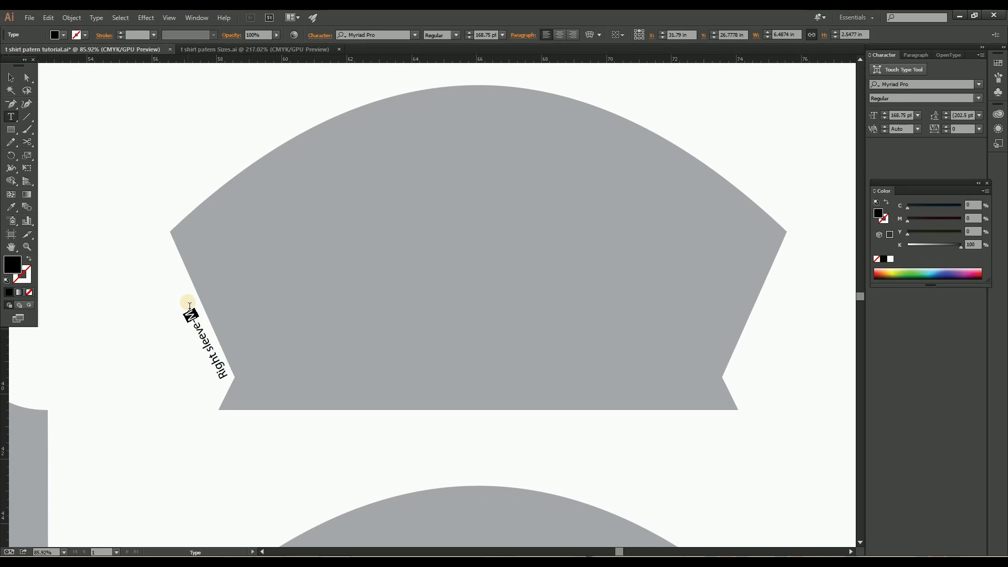
scroll(231, 198, down, 6)
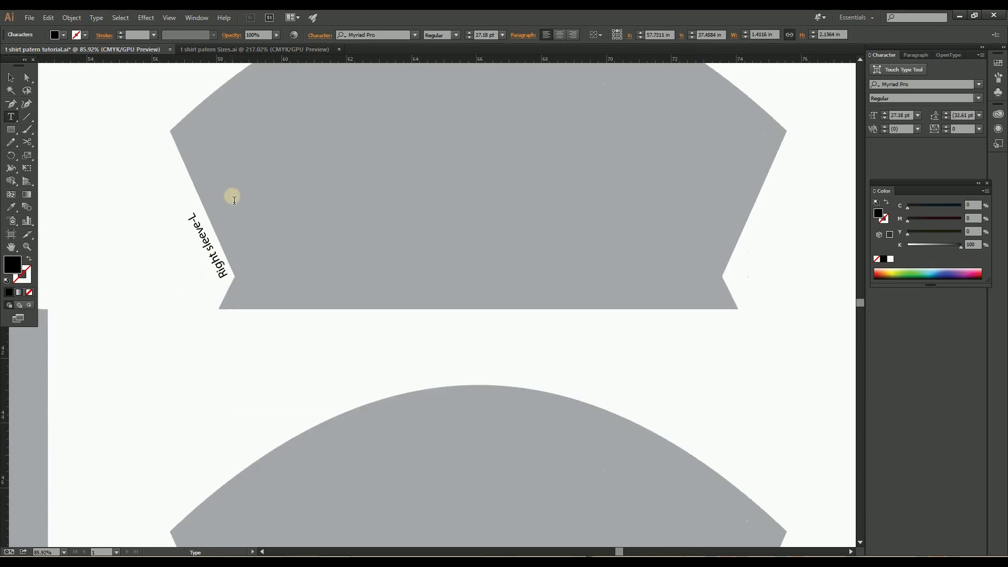
drag(198, 427, 191, 399)
text(Lef)
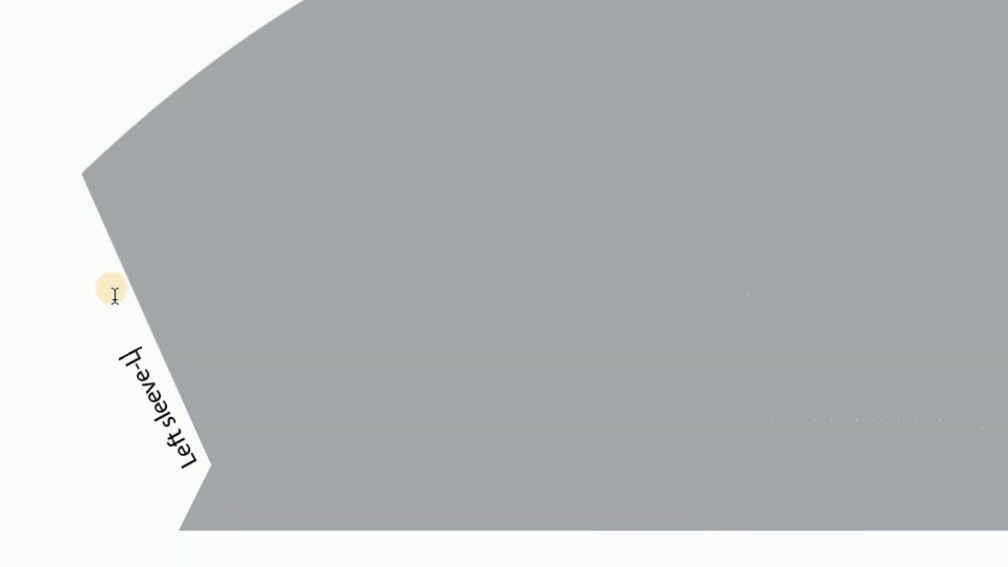
Step: Look over the size L front, back and sleeve pieces with their labels, next to the LARGE size diagram
key(ctrl+space)
drag(430, 315, 210, 410)
drag(340, 303, 440, 323)
click(230, 204)
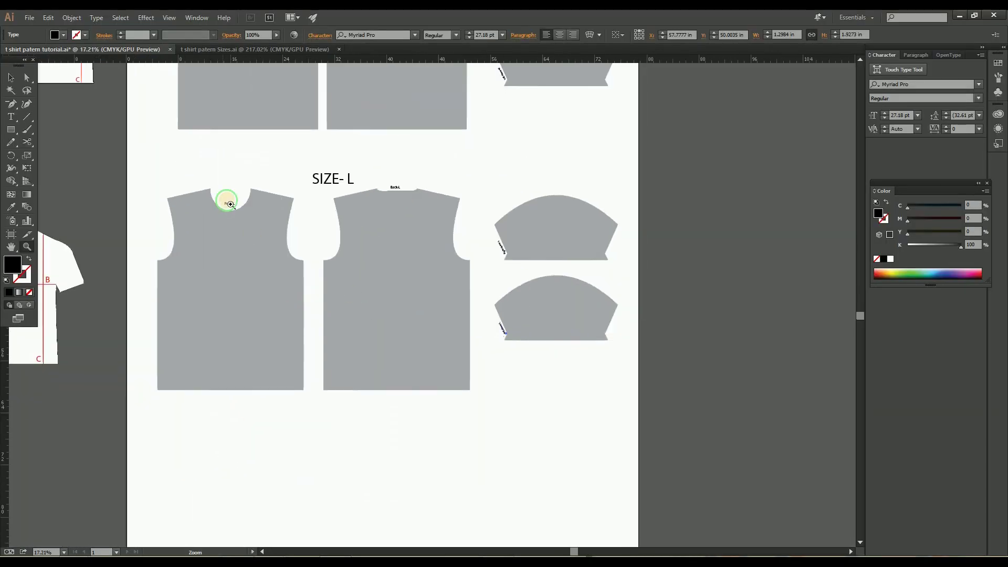
drag(323, 264, 279, 295)
click(290, 237)
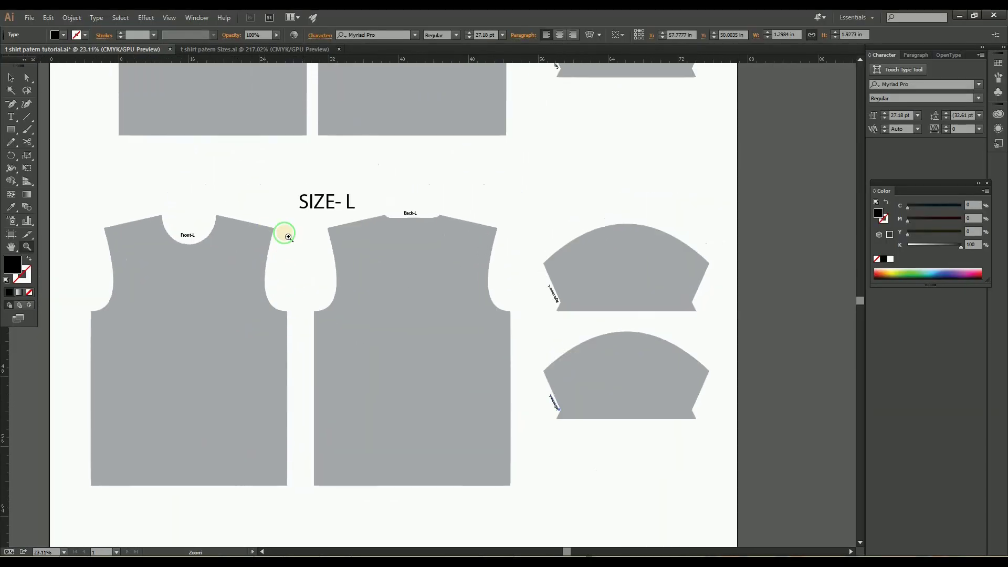
alt+click(268, 233)
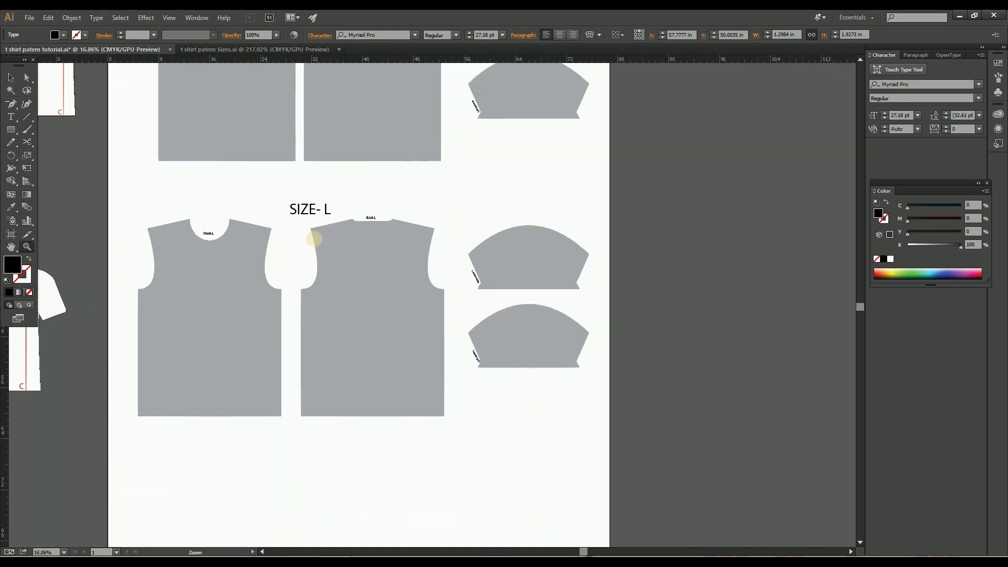
alt+click(419, 204)
drag(510, 233, 656, 220)
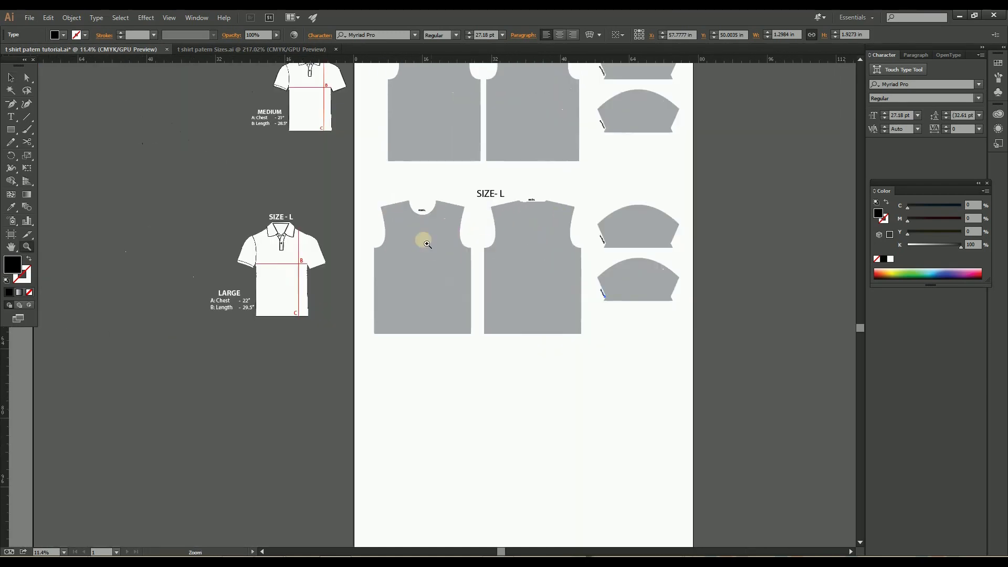
Step: Copy the SIZE - XL shirt diagram with its measurements from "t shirt patern Sizes.ai" into the tutorial document, below the size L diagram
click(247, 48)
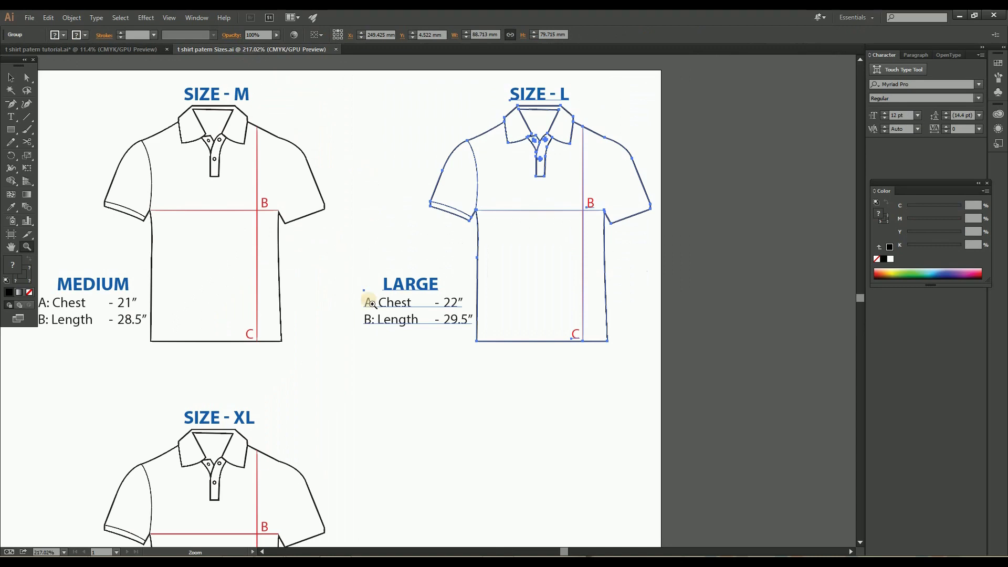
drag(435, 218, 442, 247)
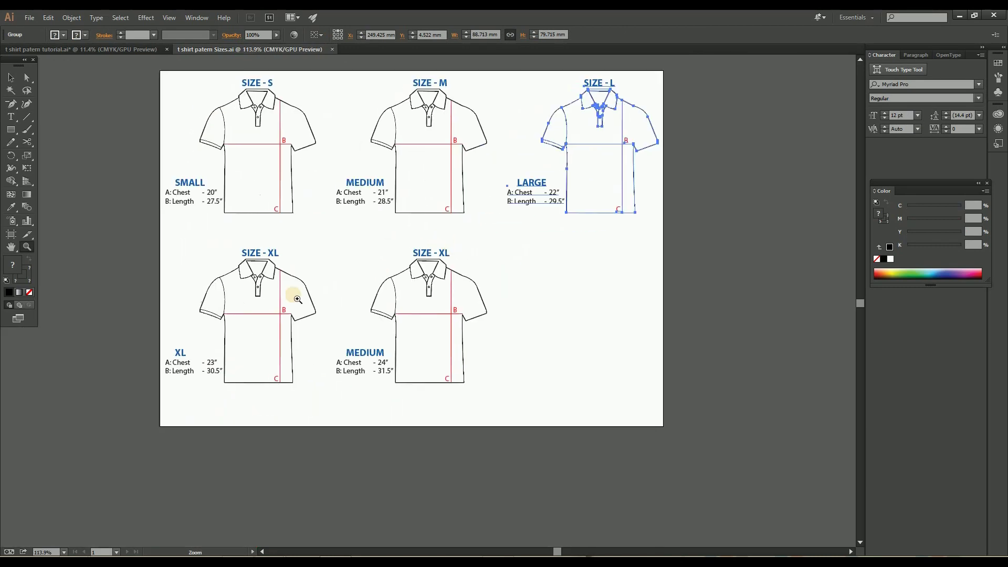
drag(219, 311, 268, 308)
click(268, 309)
key(v)
drag(109, 165, 443, 502)
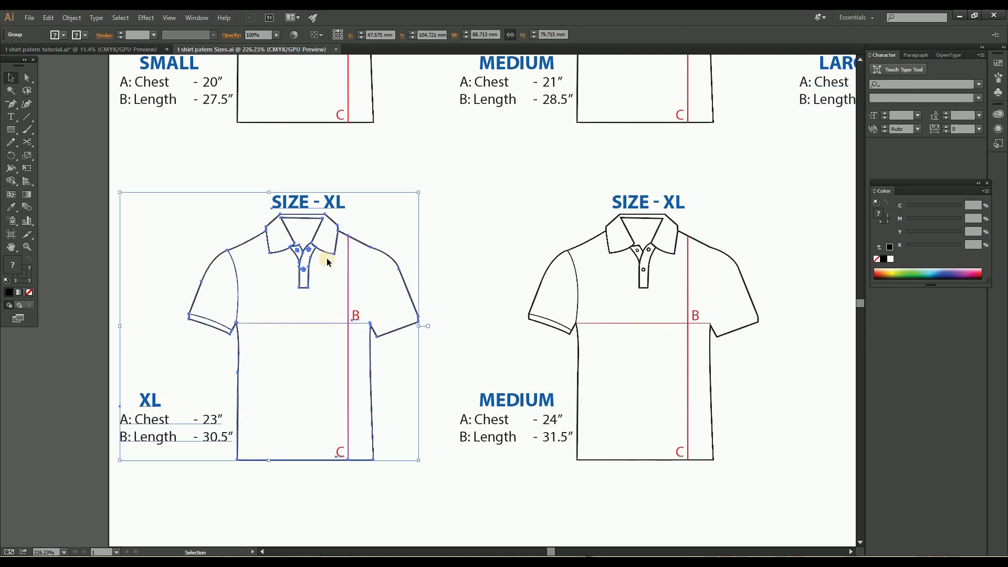
click(122, 48)
click(282, 252)
Step: Duplicate the whole size L pattern set, including heading and labels, straight below the original beside the XL diagram
key(z)
drag(373, 222, 347, 240)
drag(389, 171, 337, 268)
key(v)
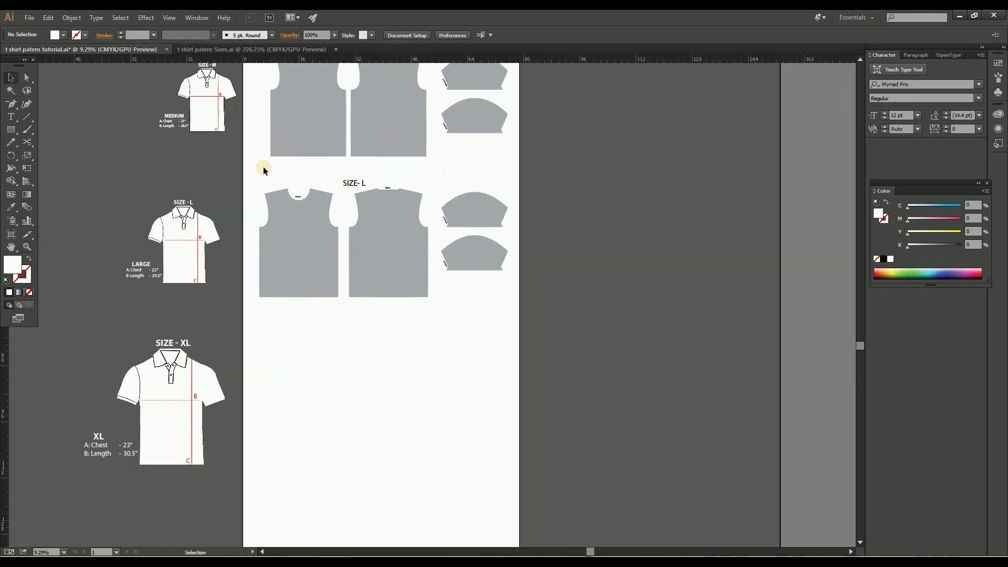
drag(247, 177, 466, 361)
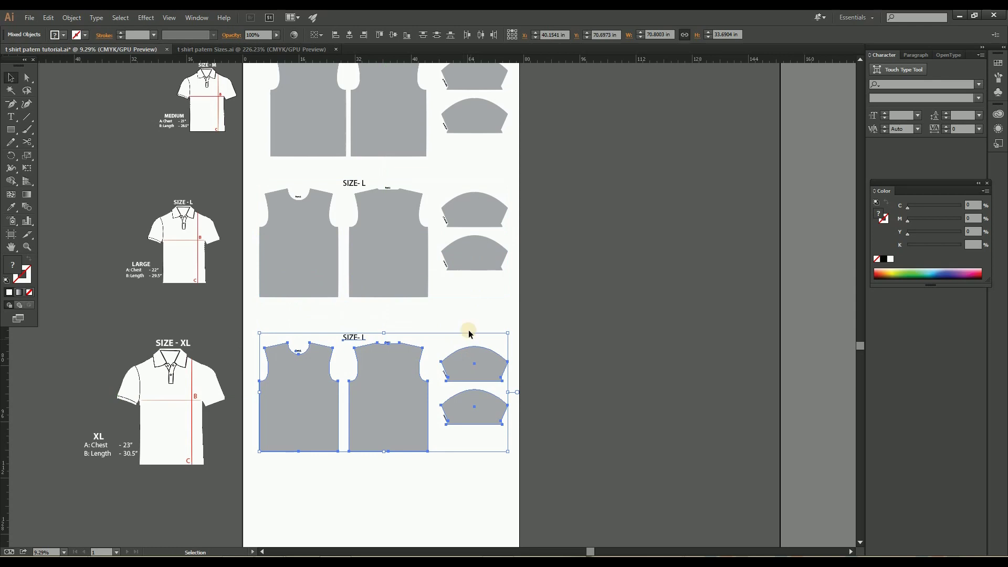
click(452, 323)
Step: Change the heading above the new pattern set to "SIZE- XL"
key(z)
drag(343, 355, 510, 230)
key(space)
drag(443, 191, 465, 200)
key(t)
click(439, 197)
text(X)
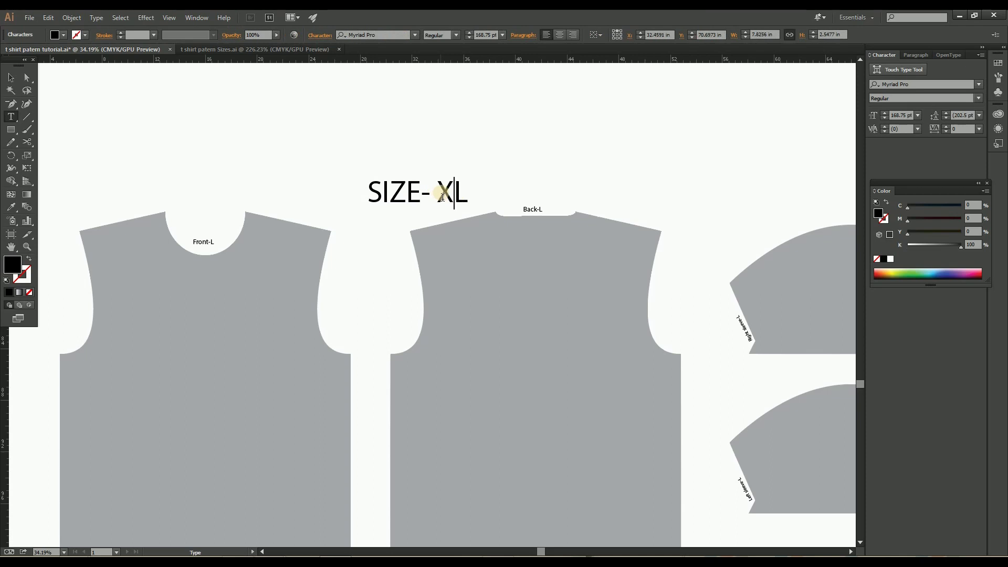
key(Escape)
Step: Move the XL set's front piece and its label slightly sideways, away from the back piece
mouse_move(462, 182)
mouse_down()
mouse_move(450, 216)
mouse_move(463, 171)
mouse_up()
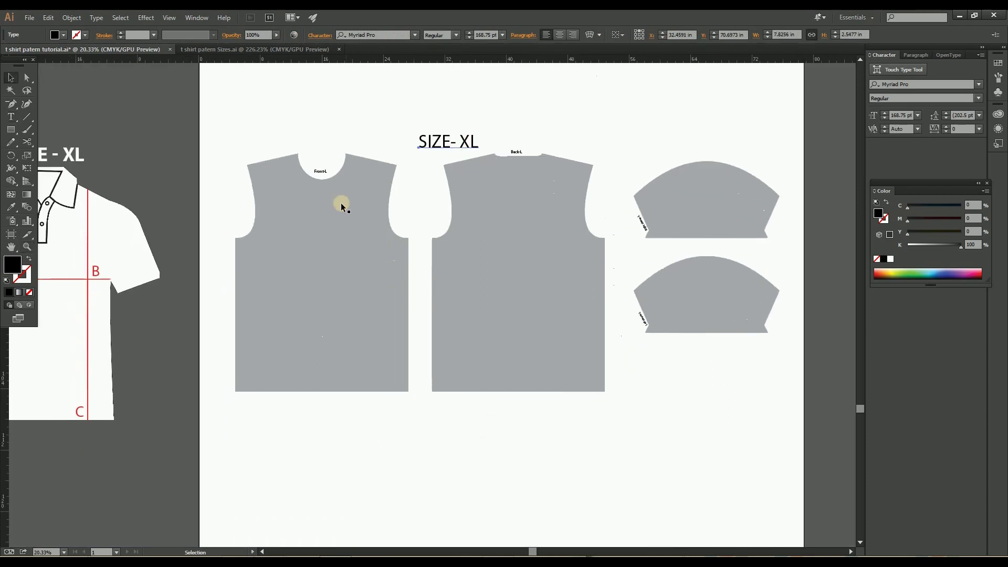
drag(335, 198, 317, 199)
key(a)
click(341, 117)
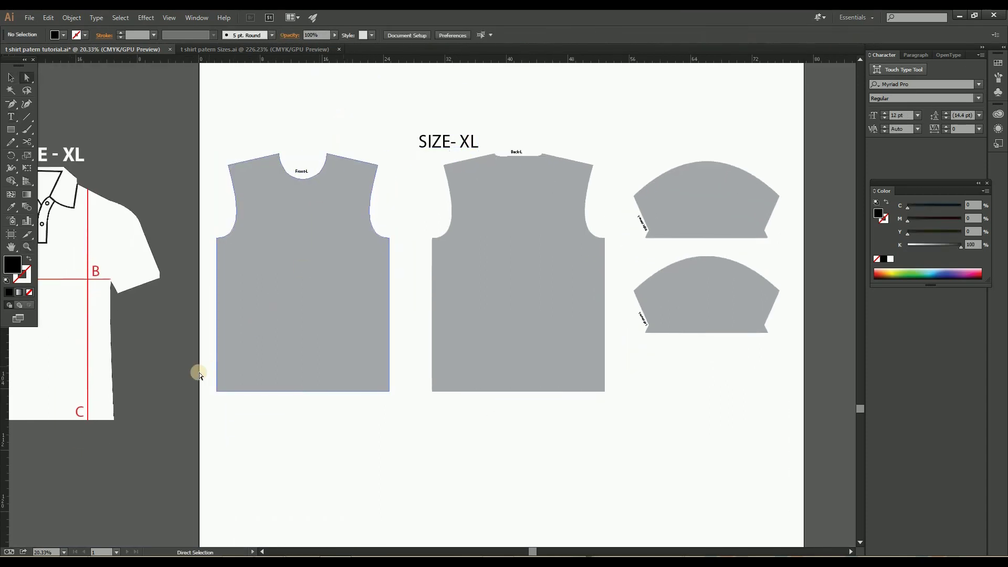
Step: Lengthen the XL set's front piece by nudging its bottom-edge anchor points down two increments of 12.5 mm
drag(199, 370, 407, 421)
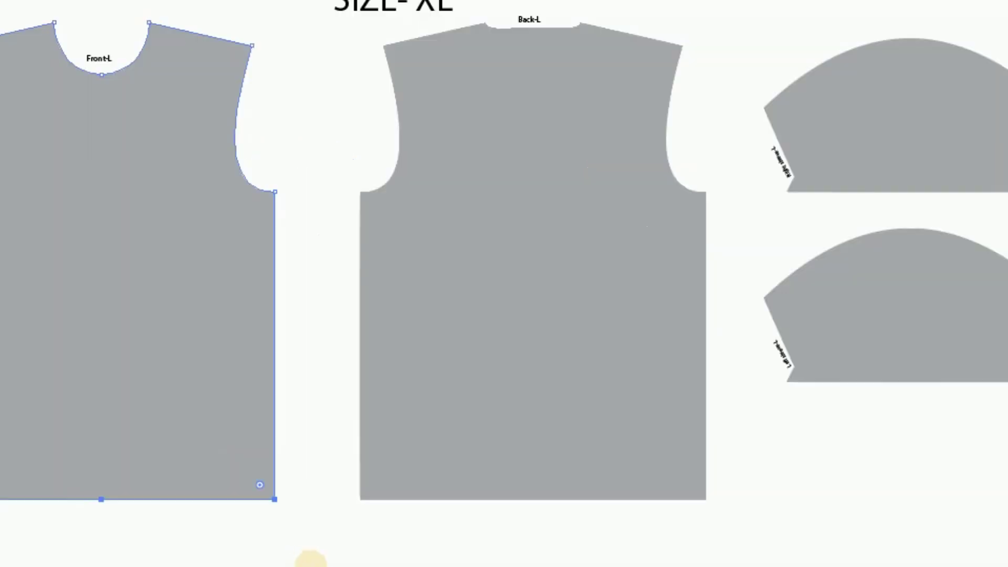
key(ctrl+k)
click(701, 540)
key(Down)
drag(178, 364, 410, 429)
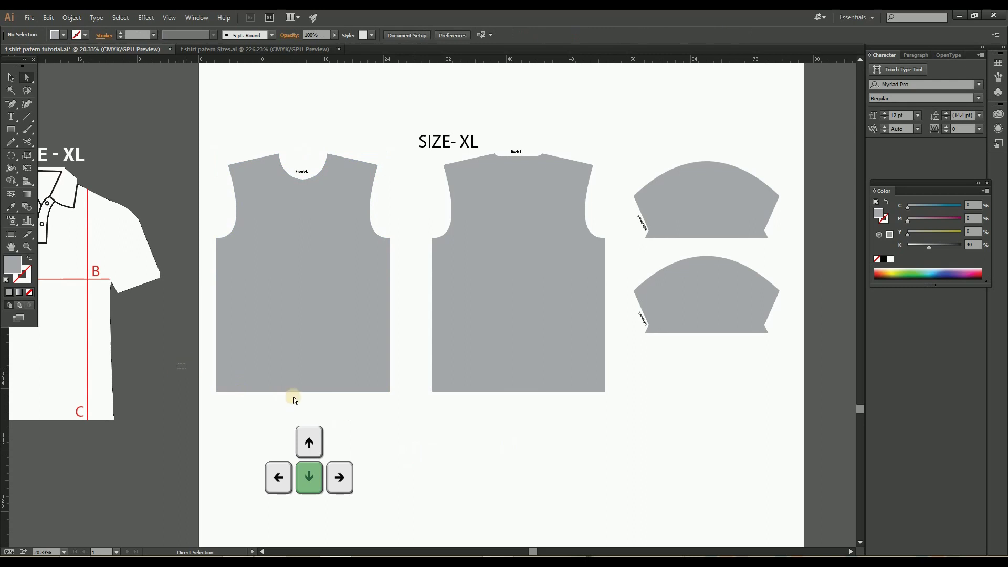
key(Down)
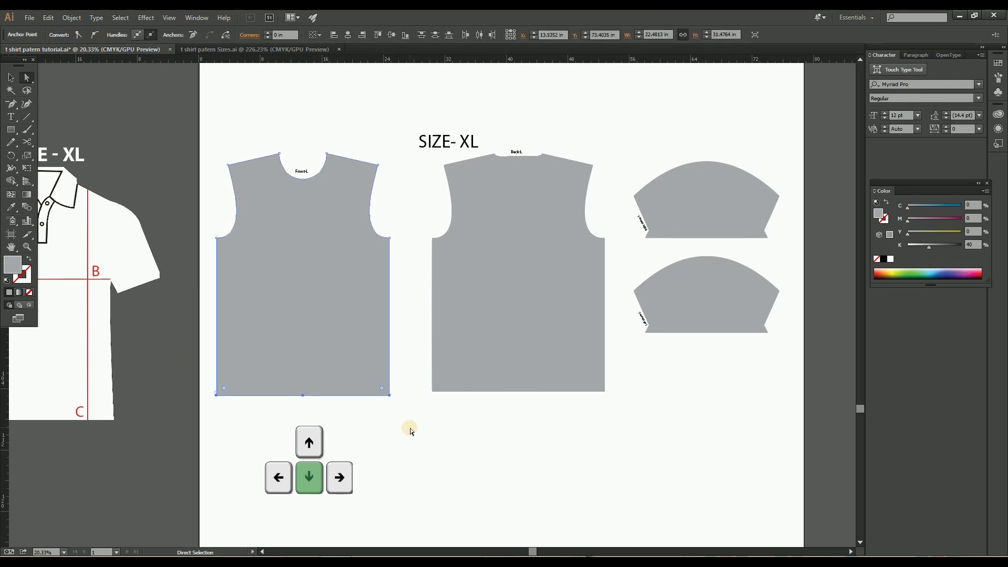
key(Down)
Step: Widen the XL set's front piece by nudging the anchor points of each side outward 12.5 mm
drag(354, 135, 405, 421)
key(Right)
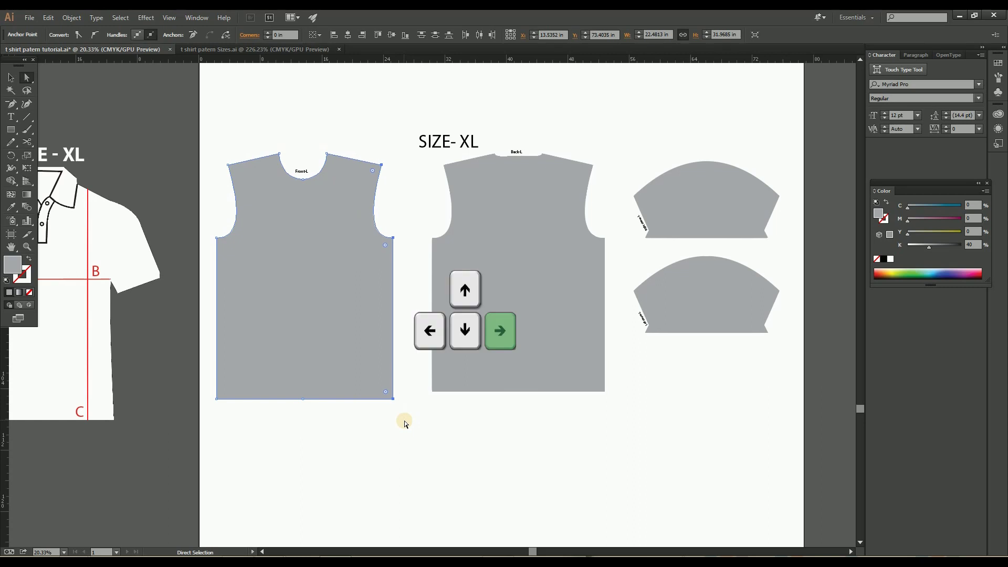
drag(192, 138, 246, 439)
key(Left)
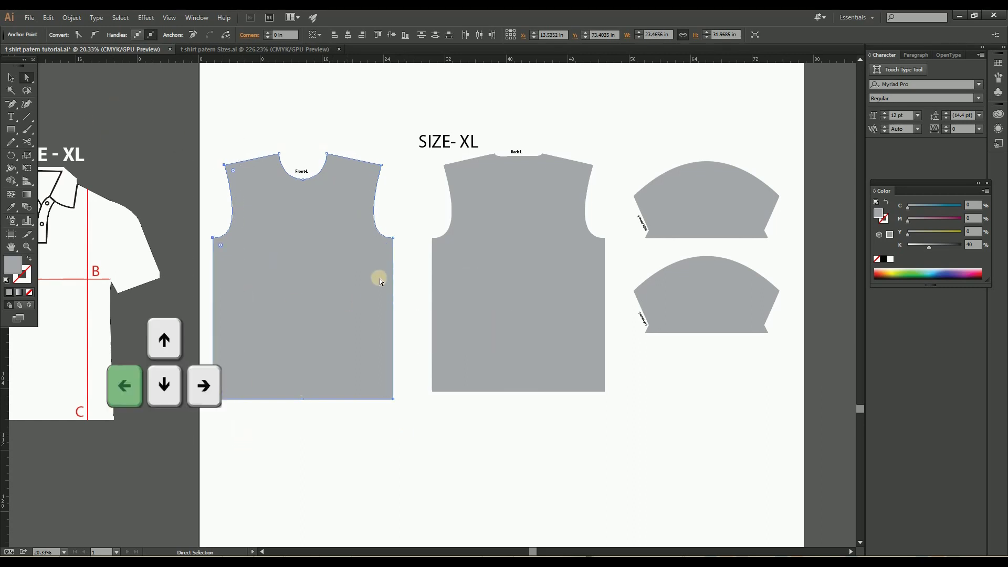
Step: Deepen both armholes of the XL set's front piece by nudging the two underarm anchor points down 12.5 mm
click(424, 224)
key(z)
drag(307, 185, 440, 267)
key(space)
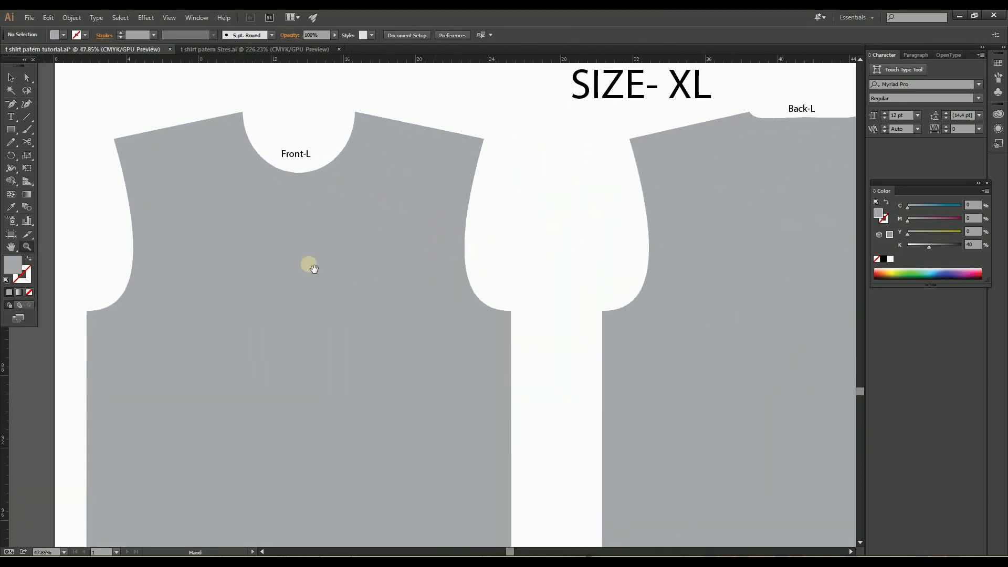
drag(279, 266, 386, 281)
key(a)
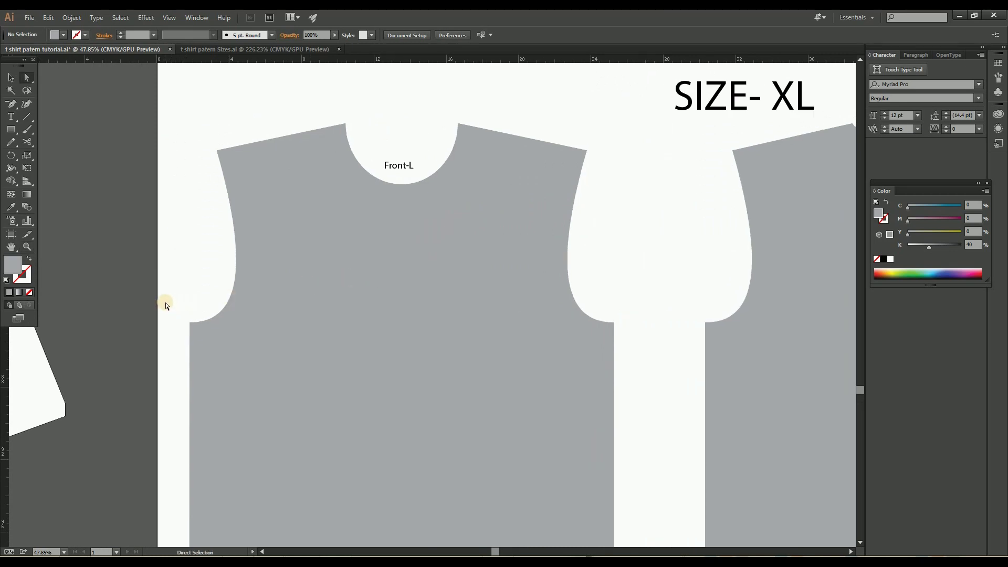
drag(166, 303, 240, 339)
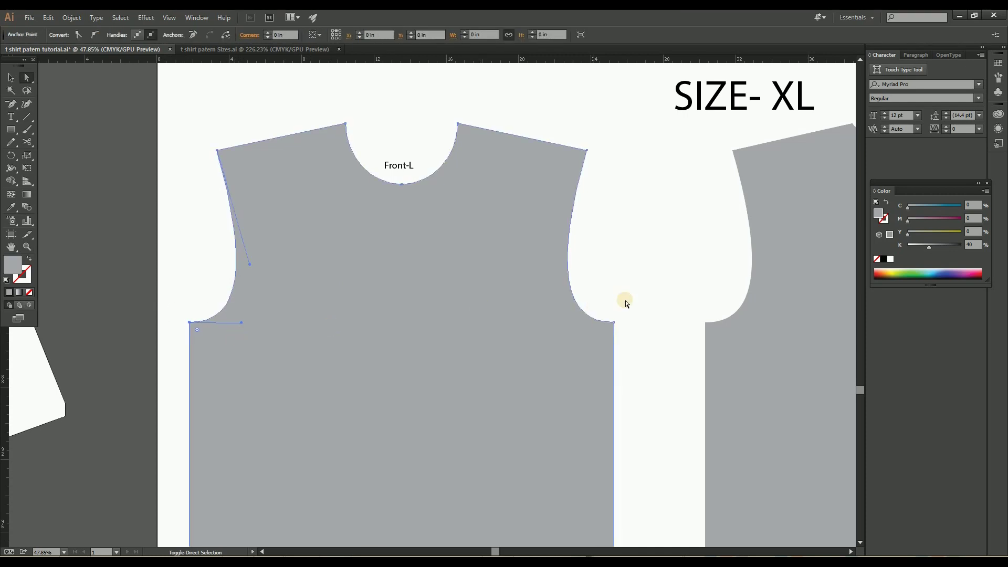
key(Down)
drag(638, 299, 575, 360)
key(Down)
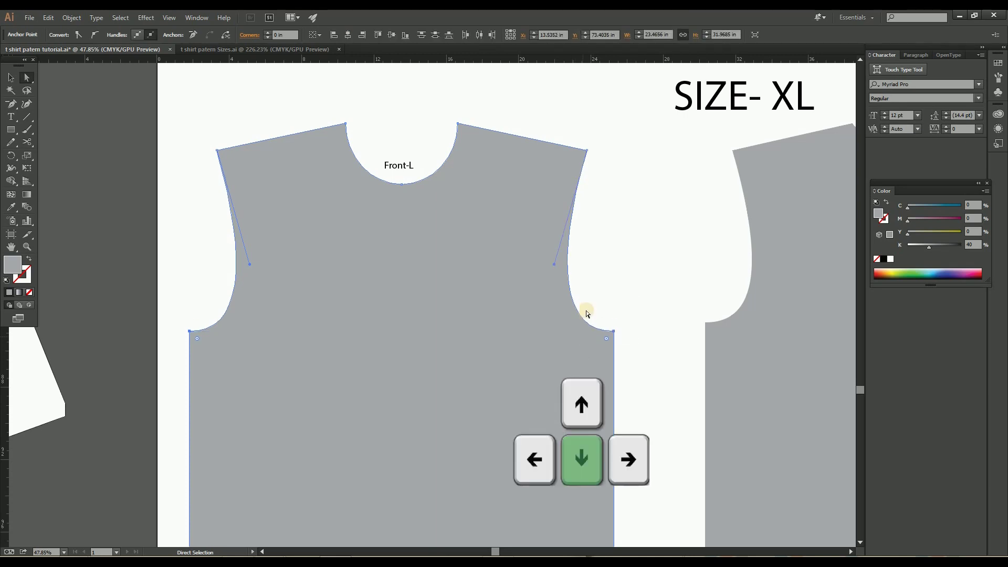
Step: Lengthen the XL set's back piece by nudging its bottom-edge anchor points down two increments of 12.5 mm
key(z)
drag(592, 277, 506, 262)
drag(502, 257, 252, 180)
drag(363, 337, 605, 429)
key(Down)
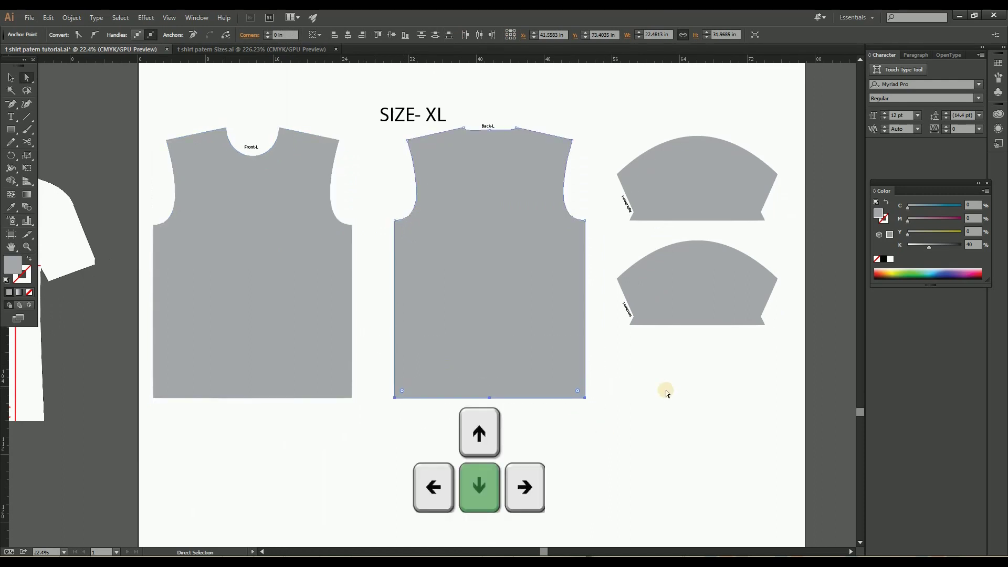
Step: Widen the XL set's back piece by nudging the anchor points of each side outward 12.5 mm
drag(539, 108, 604, 422)
key(Right)
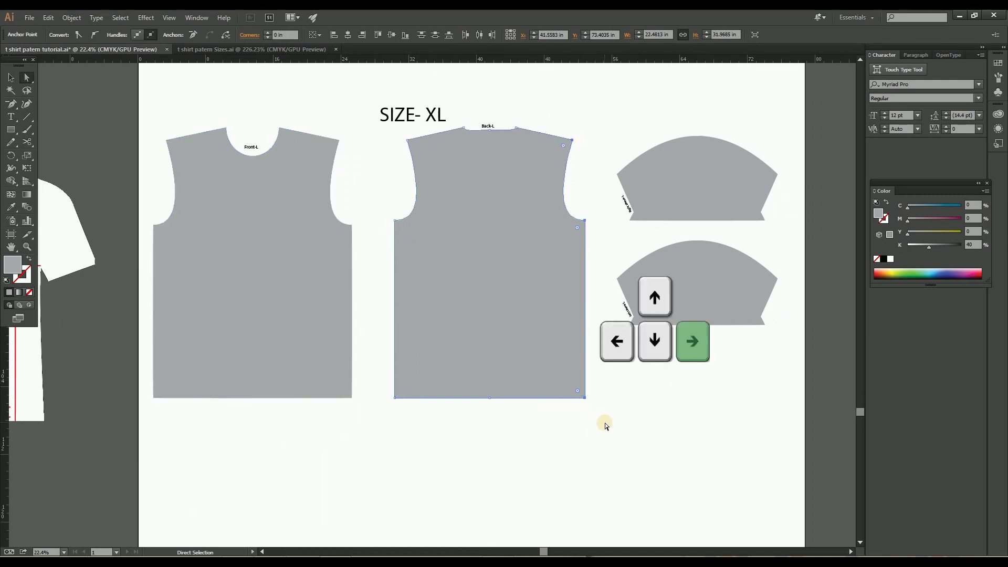
drag(376, 134, 433, 411)
key(Left)
key(Left)
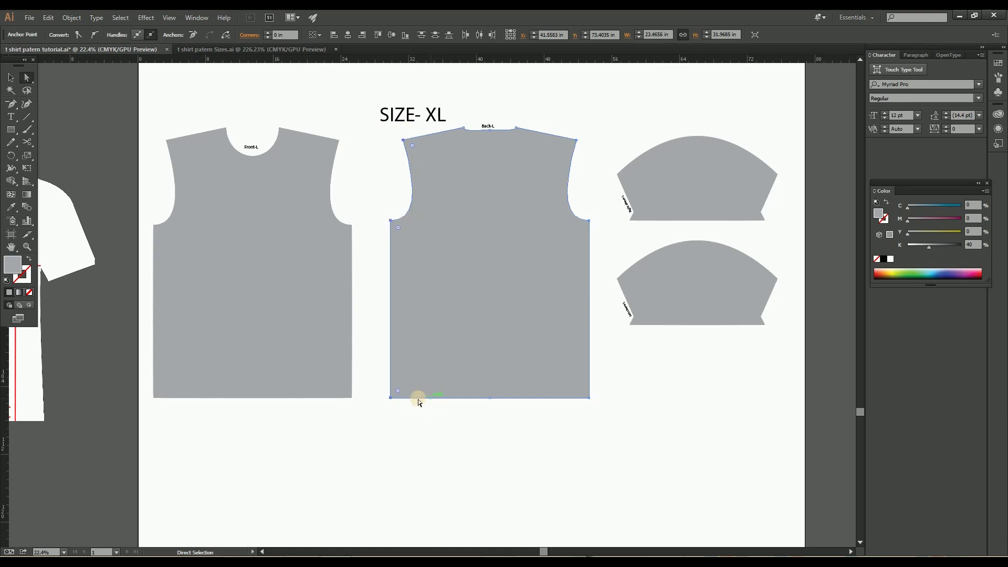
Step: Deepen both armholes of the XL set's back piece by nudging the two underarm anchor points down 12.5 mm
drag(415, 222, 417, 223)
drag(598, 207, 582, 240)
key(Down)
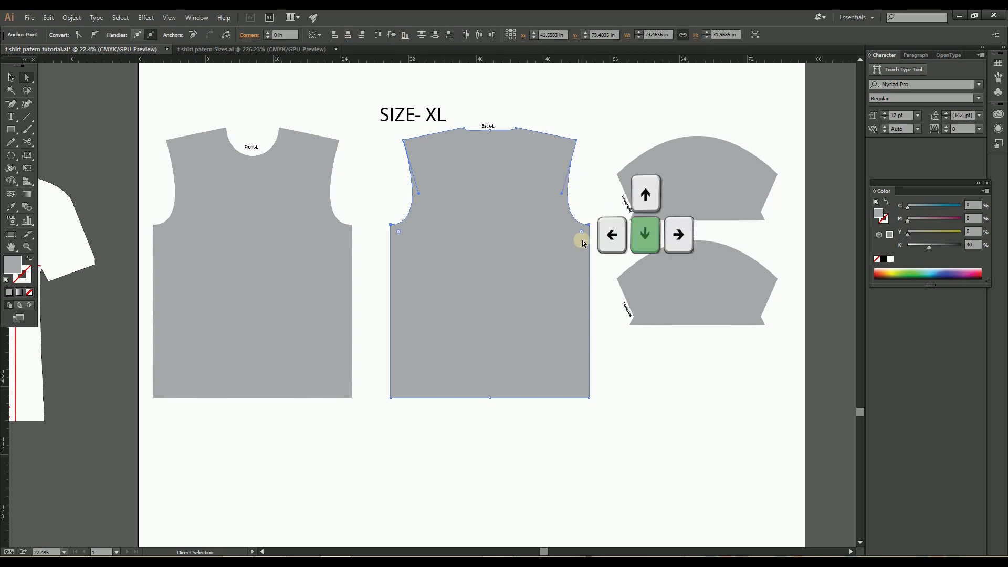
Step: Change the label in the enlarged front piece's neckline to "Front-XL"
key(z)
drag(236, 140, 420, 220)
key(t)
click(335, 198)
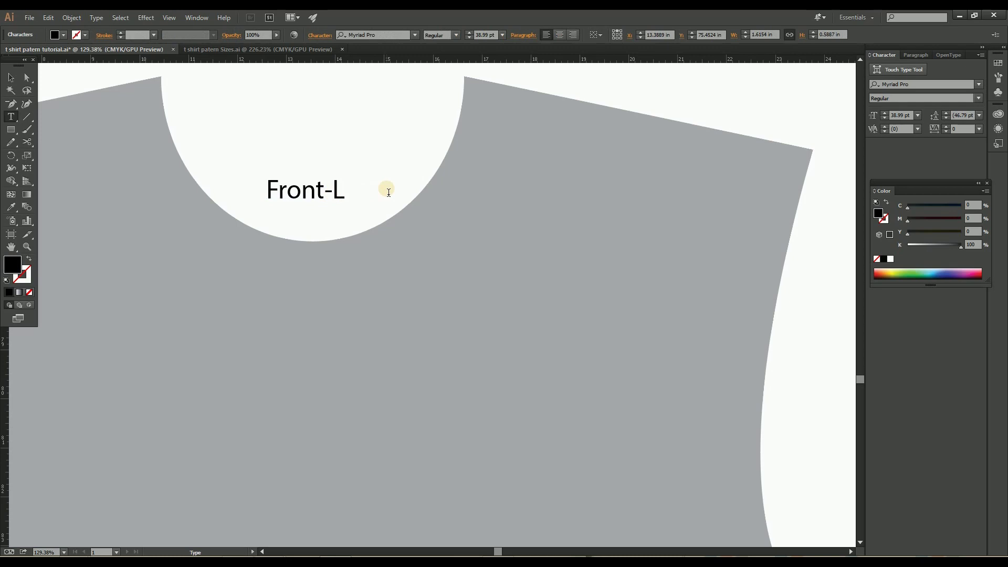
key(Escape)
Step: Change the label at the enlarged back piece's neckline to "Back-XL"
key(z)
drag(414, 158, 105, 252)
drag(573, 194, 214, 275)
drag(341, 206, 523, 270)
key(t)
click(371, 269)
text(X)
key(Escape)
Step: Scale the XL set's right sleeve proportionally to a height of 11 in
key(z)
drag(412, 243, 215, 322)
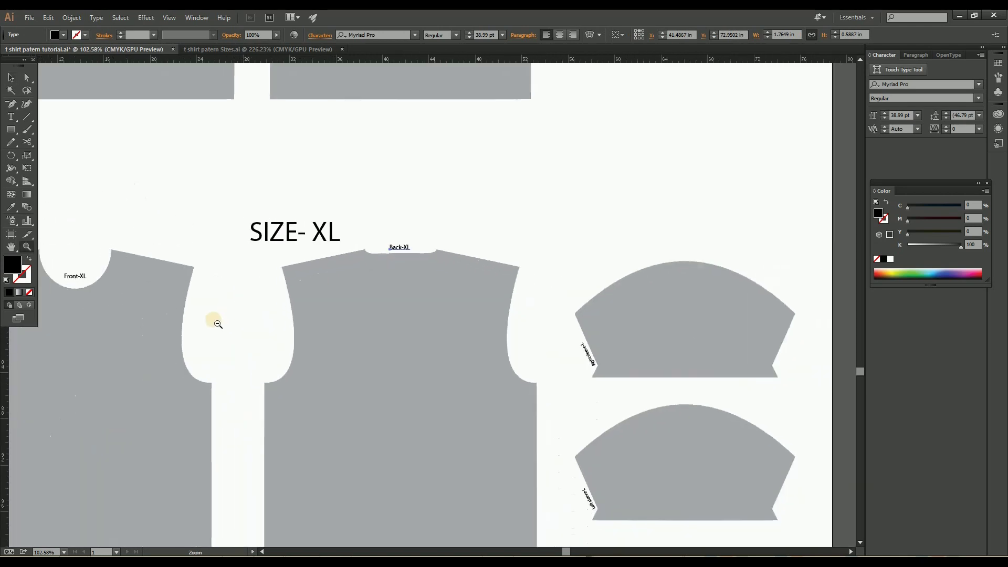
drag(462, 273, 547, 270)
key(v)
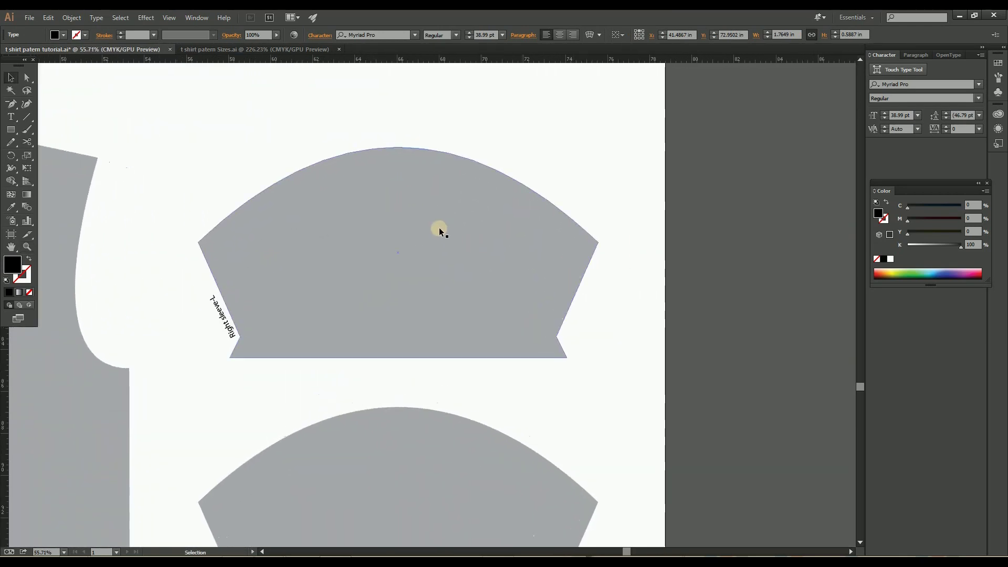
click(439, 227)
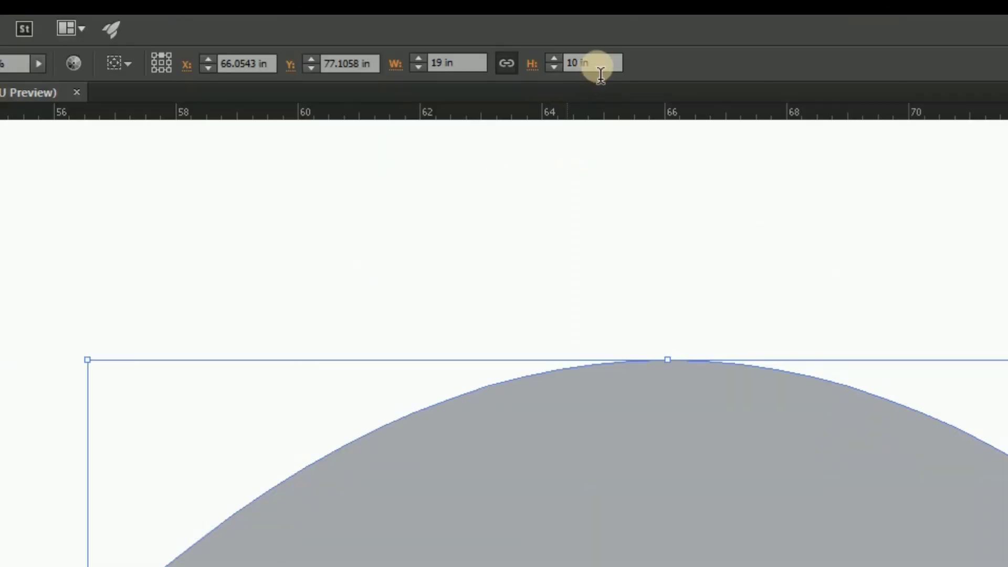
click(547, 34)
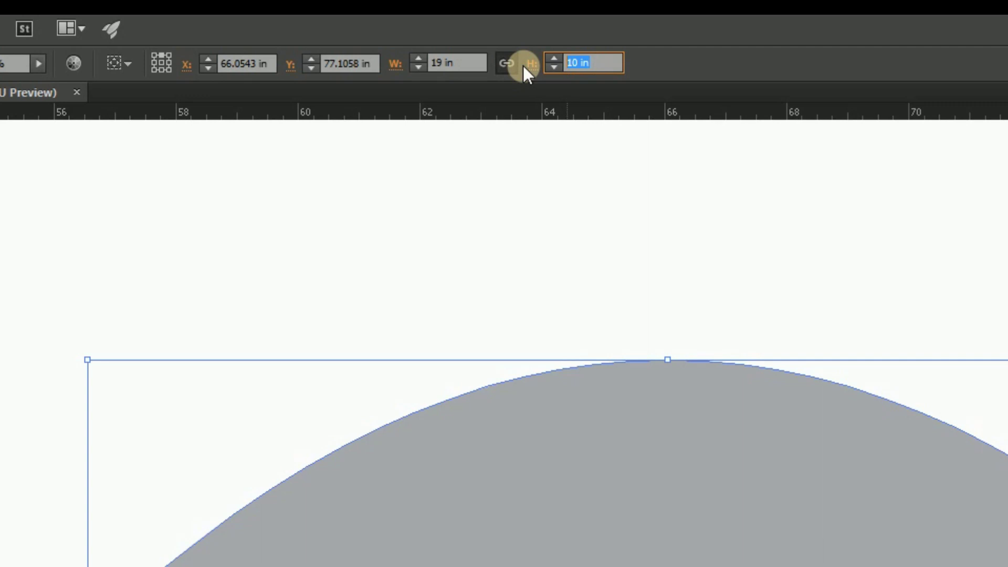
text(11)
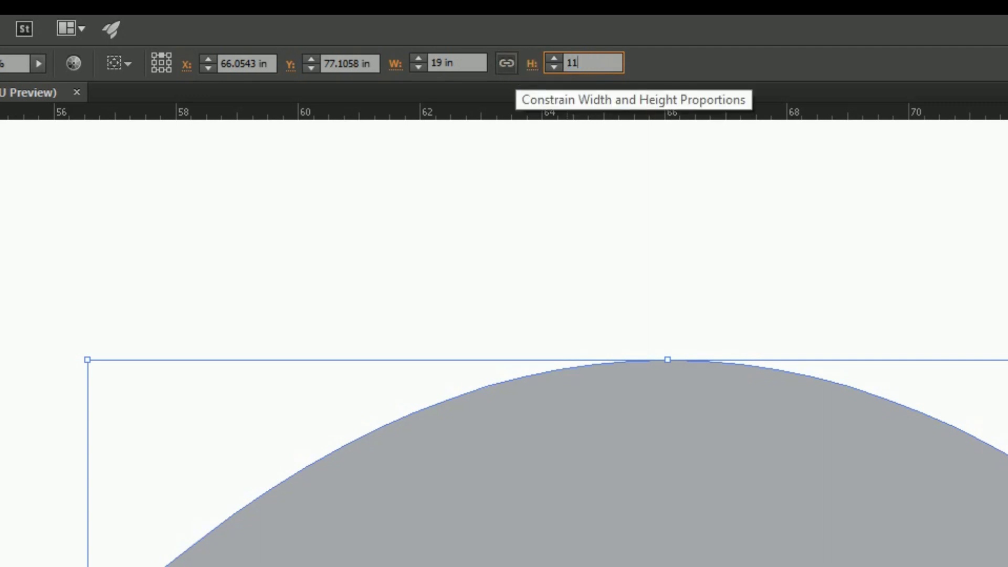
key(Return)
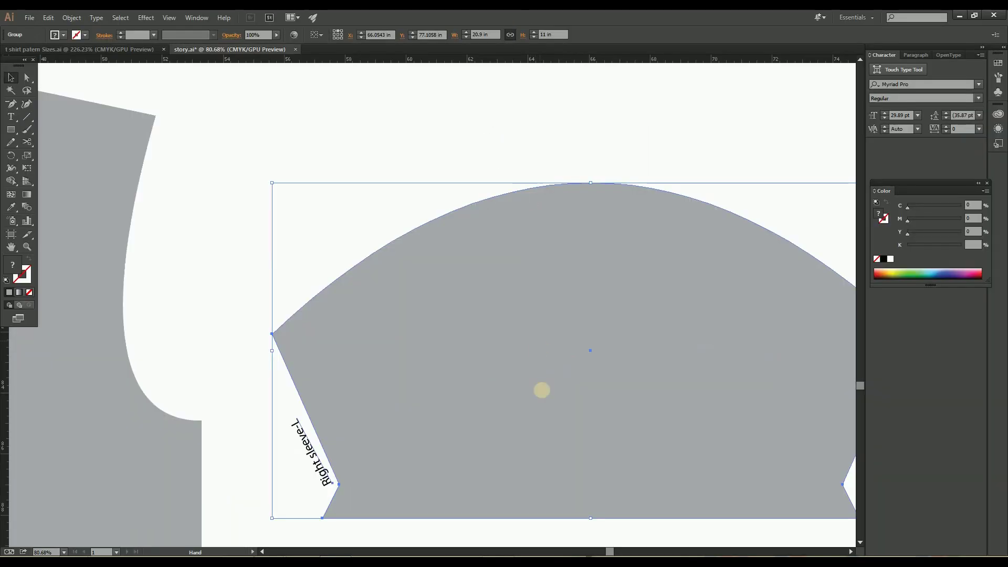
Step: Scale the XL set's left sleeve proportionally to a height of 11 in
drag(542, 390, 428, 50)
click(468, 377)
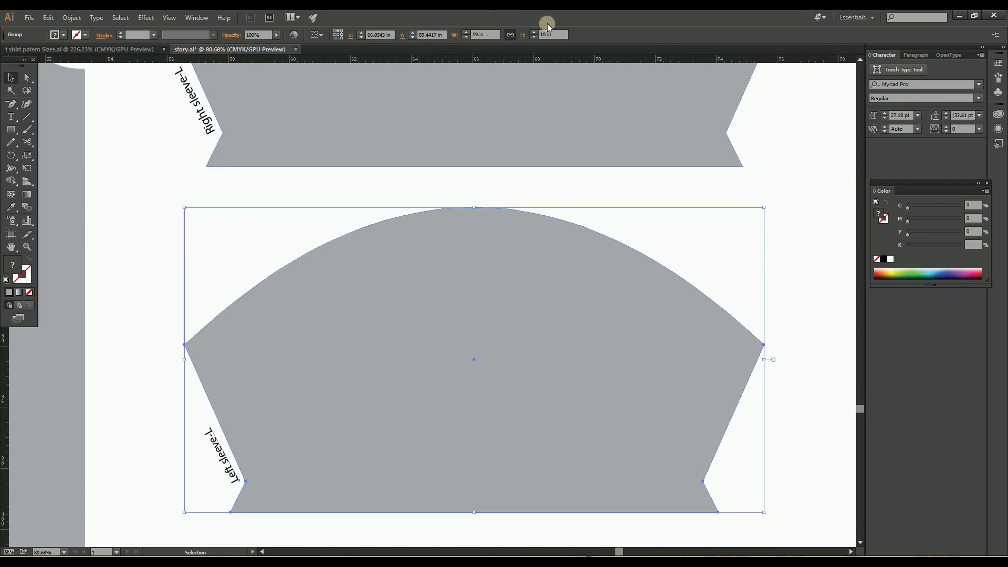
click(561, 36)
text(11)
key(Return)
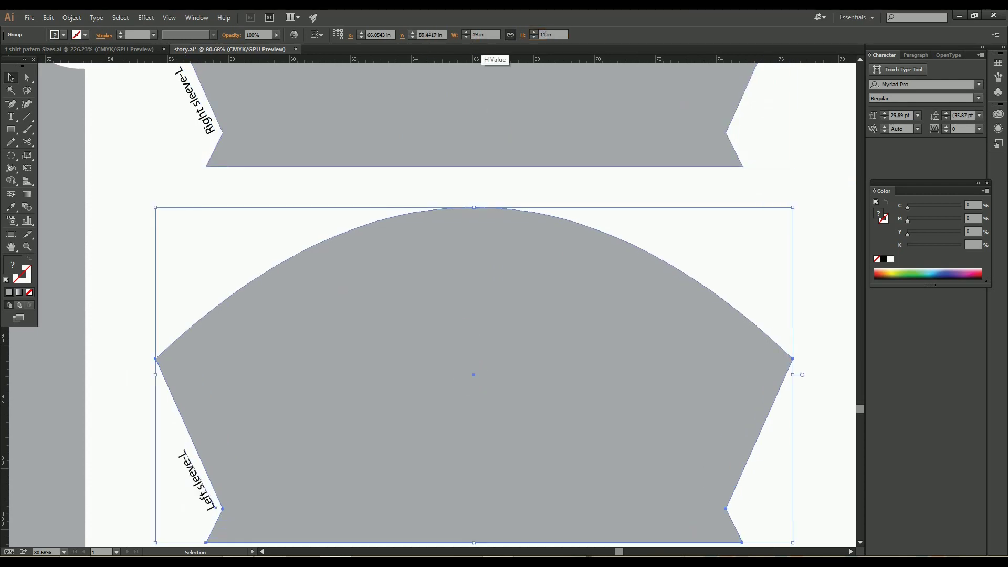
Step: Change the label beside the enlarged right sleeve to "Right sleeve-XL"
drag(378, 192, 396, 414)
key(z)
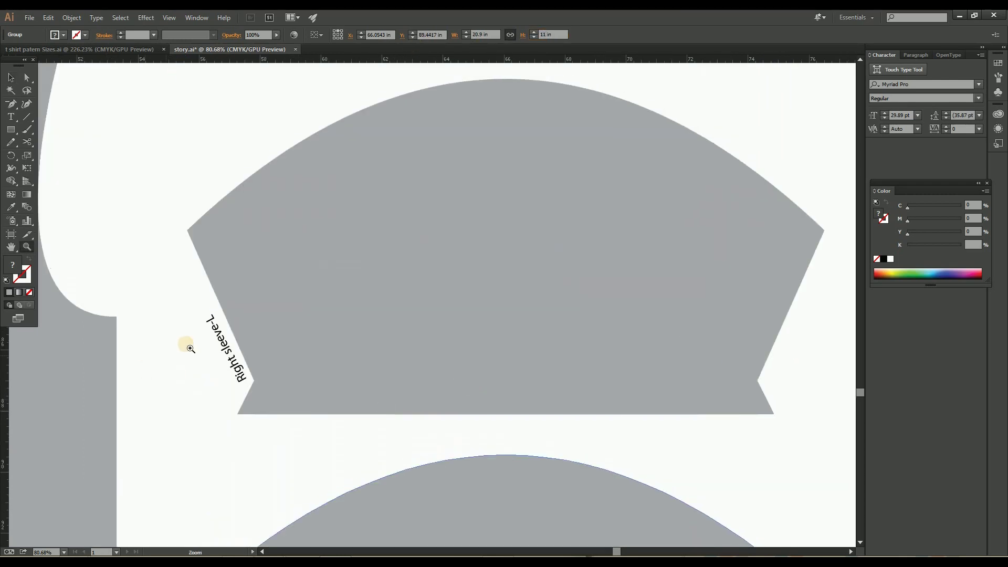
key(t)
drag(213, 328, 195, 292)
key(Escape)
Step: Change the label beside the enlarged left sleeve to "Left sleeve-XL"
key(z)
drag(325, 290, 131, 336)
drag(391, 250, 404, 36)
drag(267, 307, 518, 348)
key(t)
click(326, 310)
text(XL)
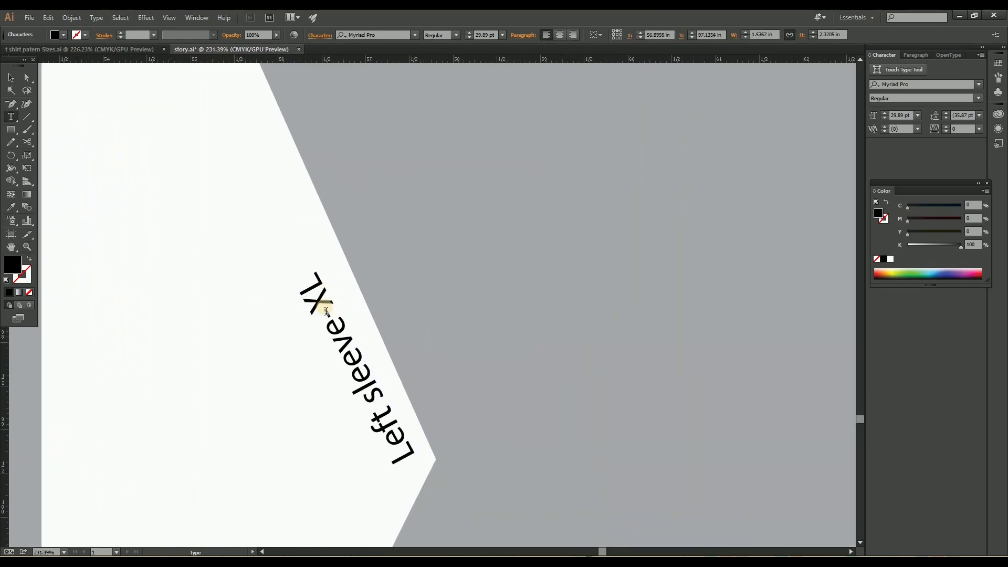
key(Escape)
Step: Copy the SIZE - 2XL shirt drawing with its measurements from the size chart document and place it beside the artboard, below the XL drawing
key(z)
key(ctrl+0)
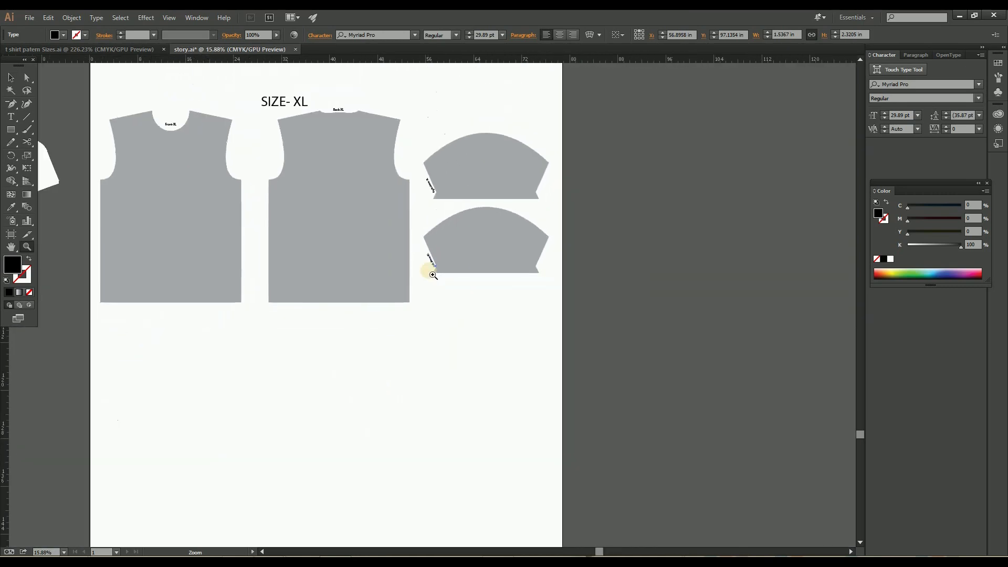
drag(420, 270, 385, 290)
scroll(410, 278, up, 1)
drag(274, 259, 412, 251)
drag(363, 202, 409, 228)
drag(406, 277, 423, 258)
key(v)
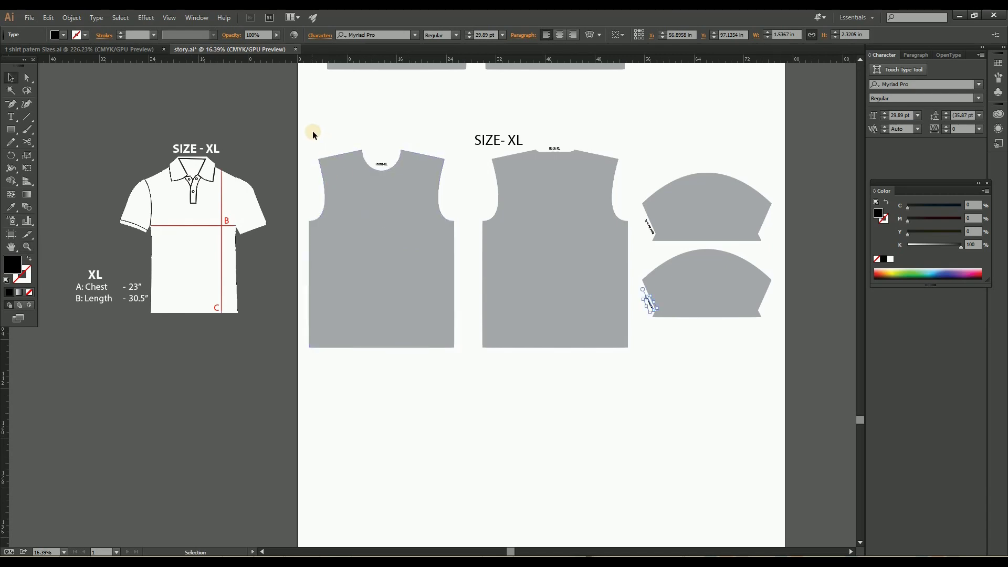
click(120, 48)
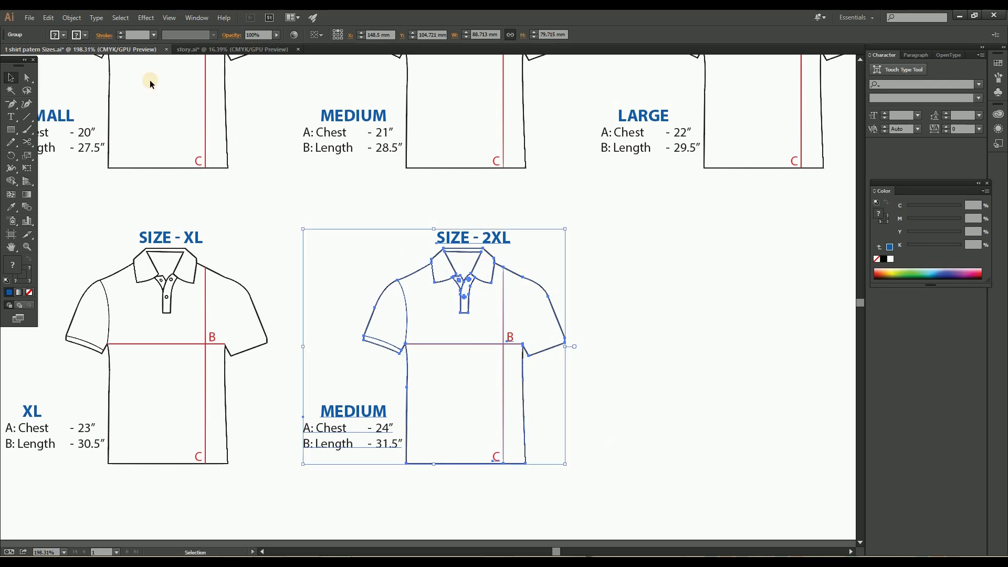
click(202, 49)
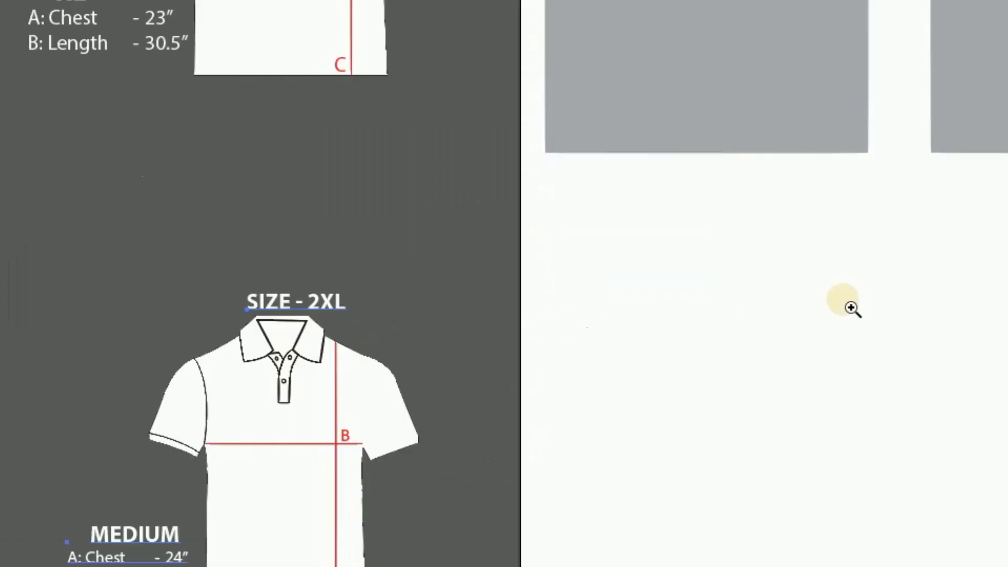
Step: Duplicate the complete XL pattern set with its heading into the empty area below it on the artboard
drag(850, 308, 505, 446)
drag(557, 234, 410, 286)
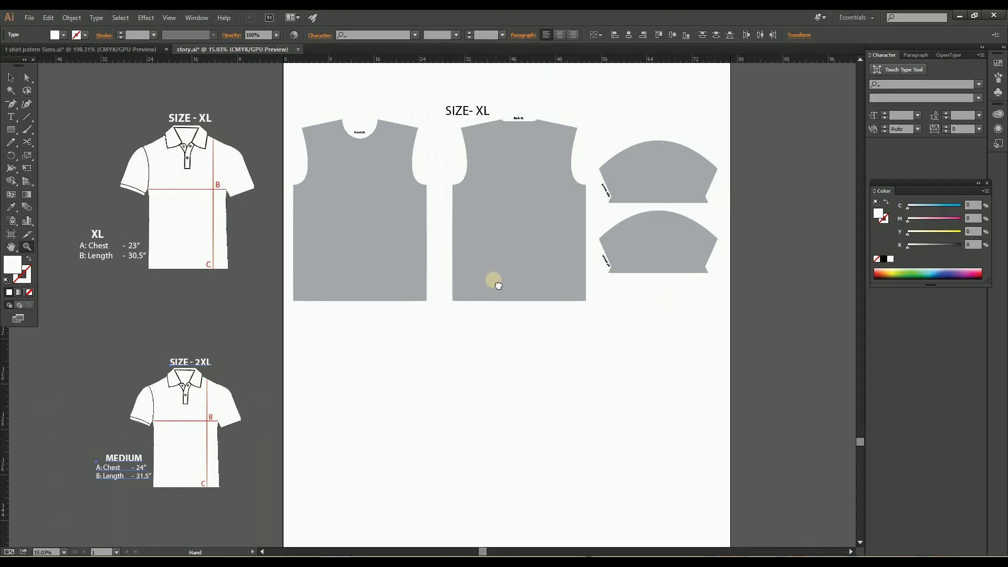
drag(285, 97, 760, 329)
drag(515, 144, 514, 366)
click(588, 367)
Step: Lengthen the duplicated set's front piece by nudging its hem anchor points down 25 mm, keeping the keyboard increment at 12.5 mm
drag(549, 399, 614, 361)
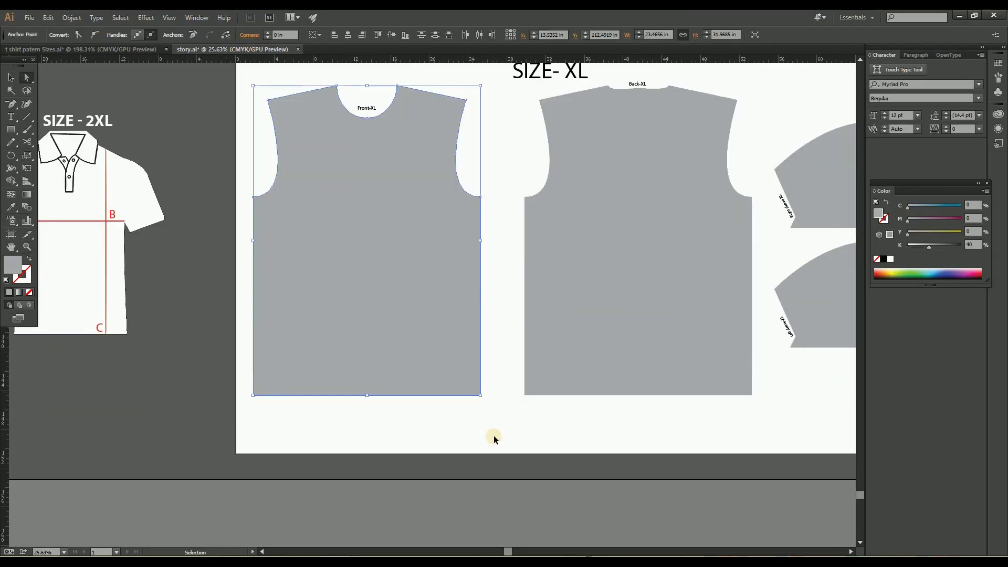
key(ctrl+k)
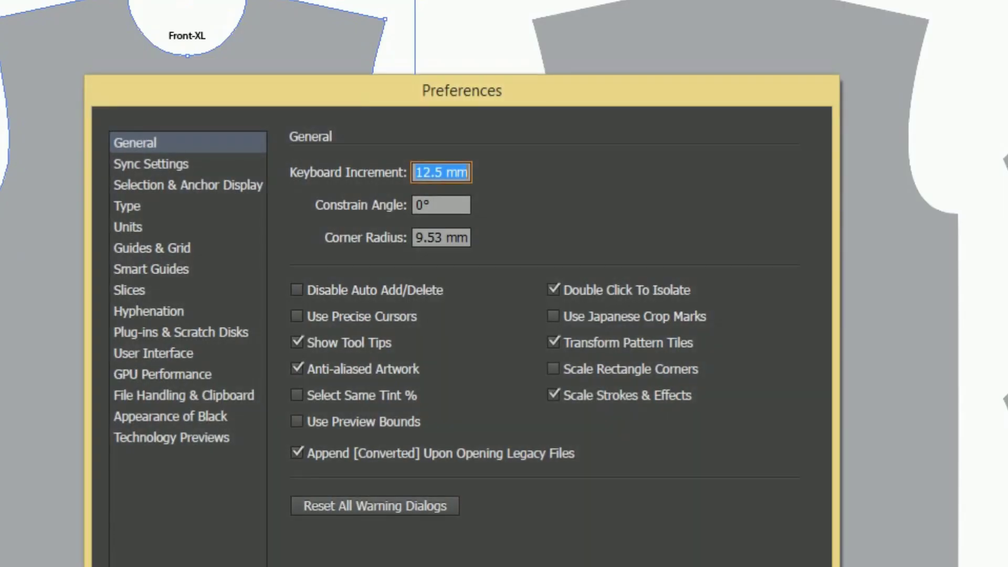
key(Return)
key(Down)
key(Down)
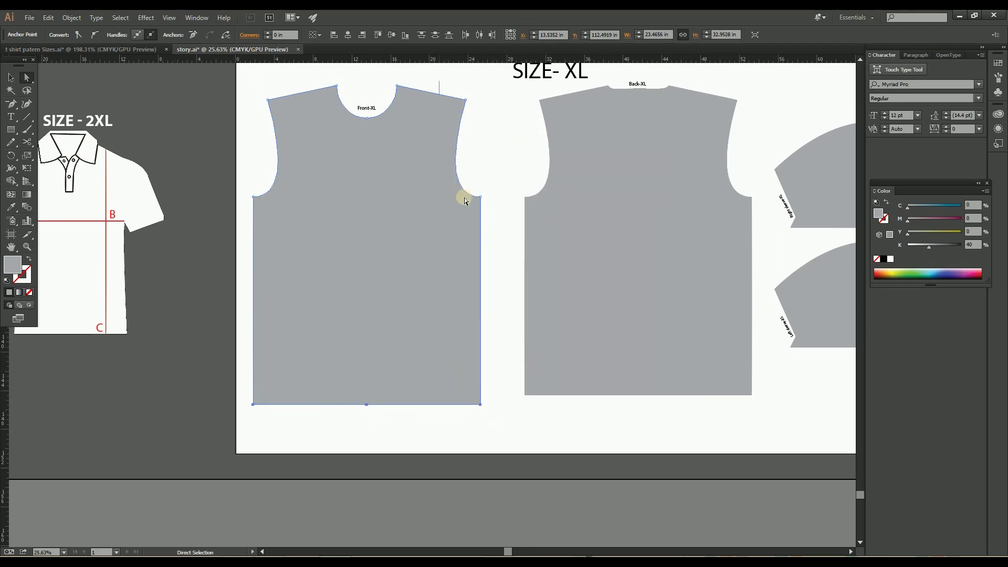
Step: Widen the duplicated set's front piece by nudging the anchor points of each side outward 12.5 mm
drag(464, 197, 503, 421)
key(Right)
drag(219, 91, 291, 500)
key(Left)
Step: Lengthen the duplicated set's back piece by nudging its hem anchor points down 25 mm
drag(598, 300, 430, 306)
drag(333, 369, 633, 444)
key(Down)
key(Down)
Step: Widen the duplicated set's back piece by nudging the anchor points of each side outward 12.5 mm
drag(331, 96, 405, 438)
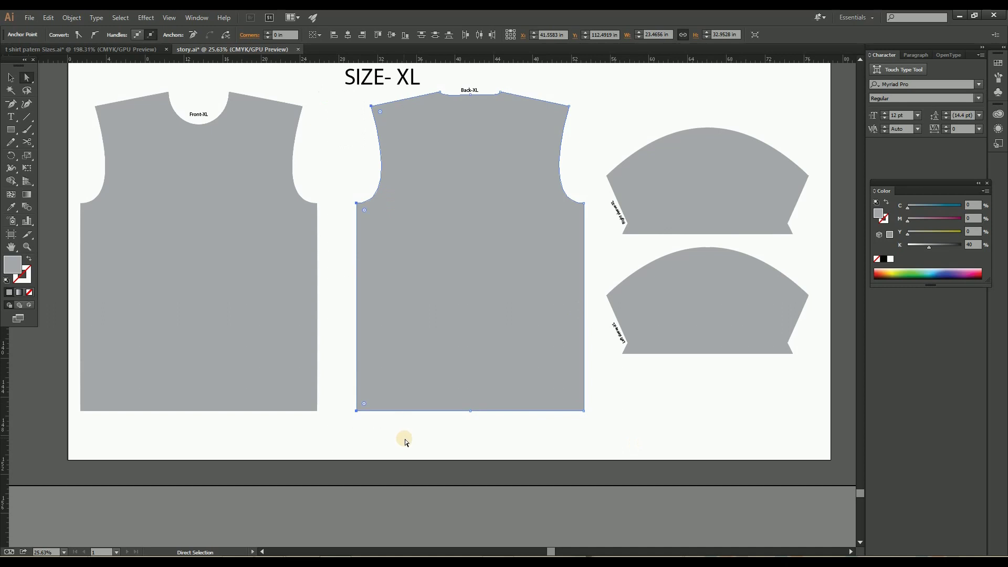
key(Left)
drag(540, 79, 599, 416)
key(Right)
Step: Change the heading above the duplicated set to "SIZE- 2XL"
key(v)
drag(514, 150, 242, 163)
key(ctrl+z)
key(ctrl+space)
drag(589, 205, 450, 226)
key(t)
click(451, 221)
text(2)
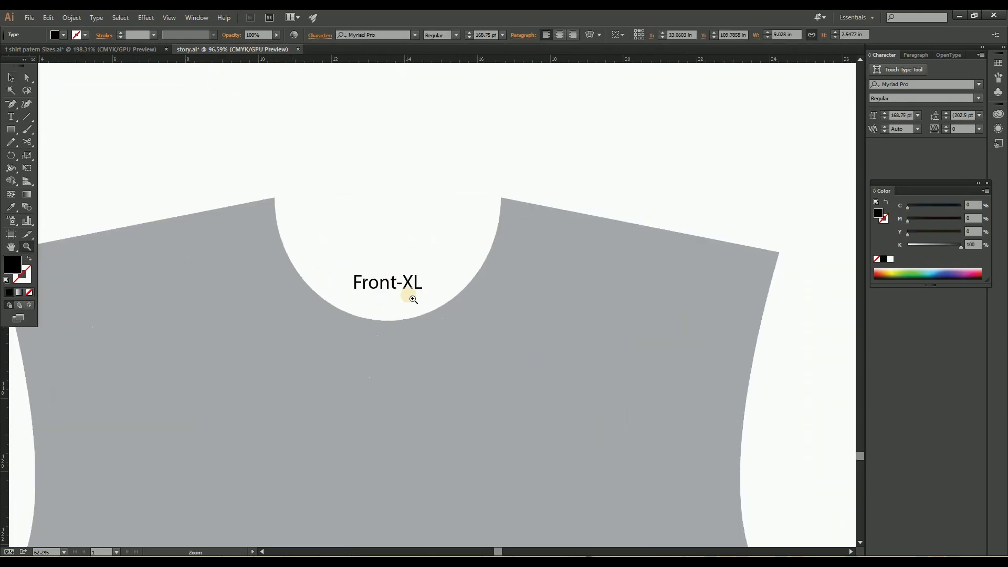
Step: Relabel the 2XL set's front and back pieces as "Front-2XL" and "Back-2XL"
click(409, 283)
text(2XL)
key(ctrl+space)
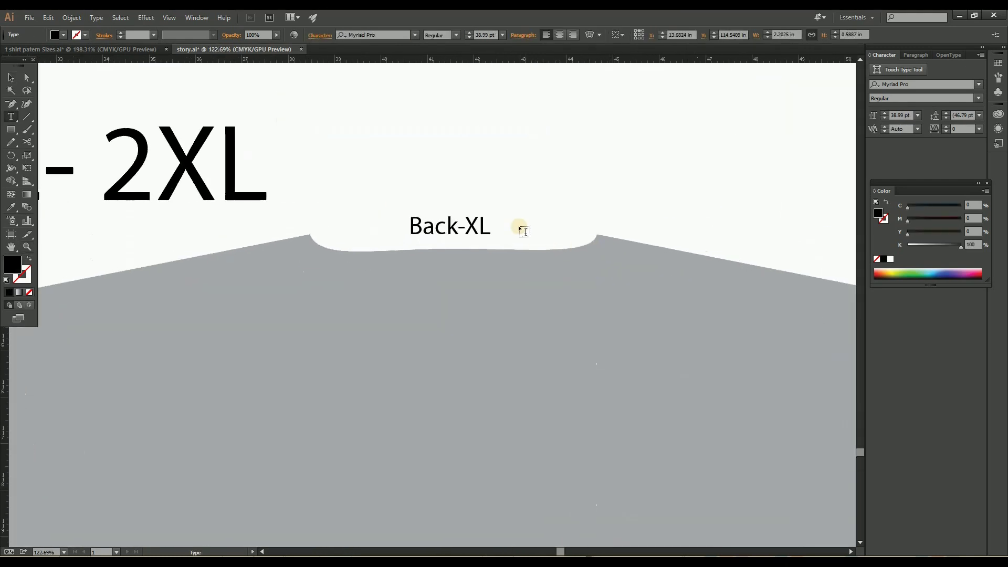
click(464, 226)
text(2XL)
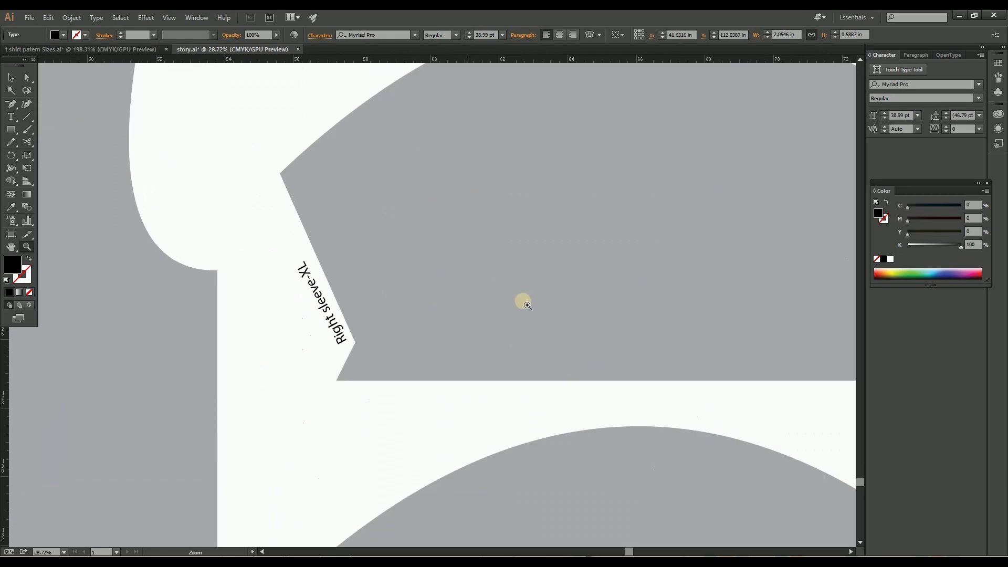
Step: Relabel the 2XL set's sleeves as "Right sleeve-2XL" and "Left sleeve-2XL"
click(292, 236)
click(314, 285)
text(2)
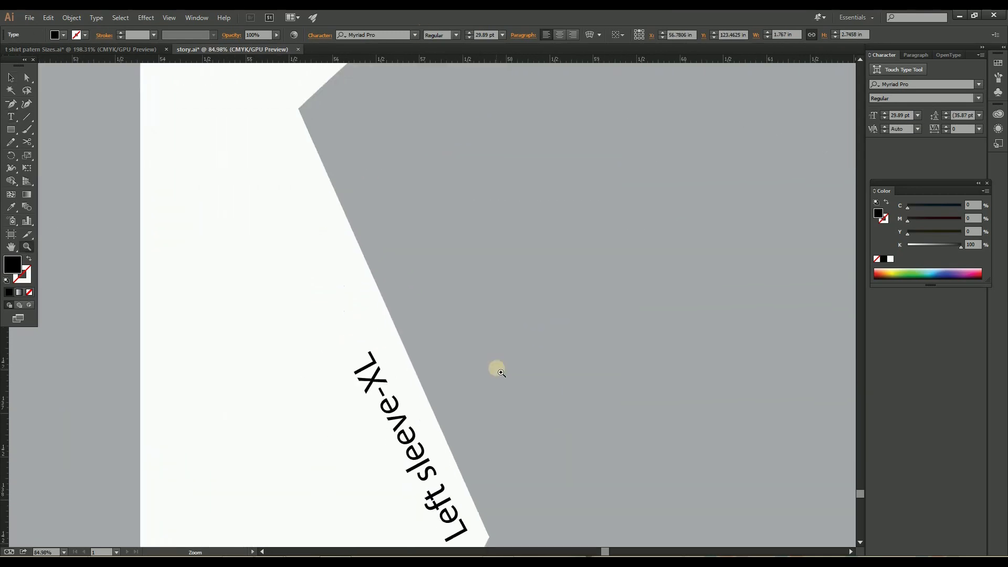
click(395, 399)
text(2XL)
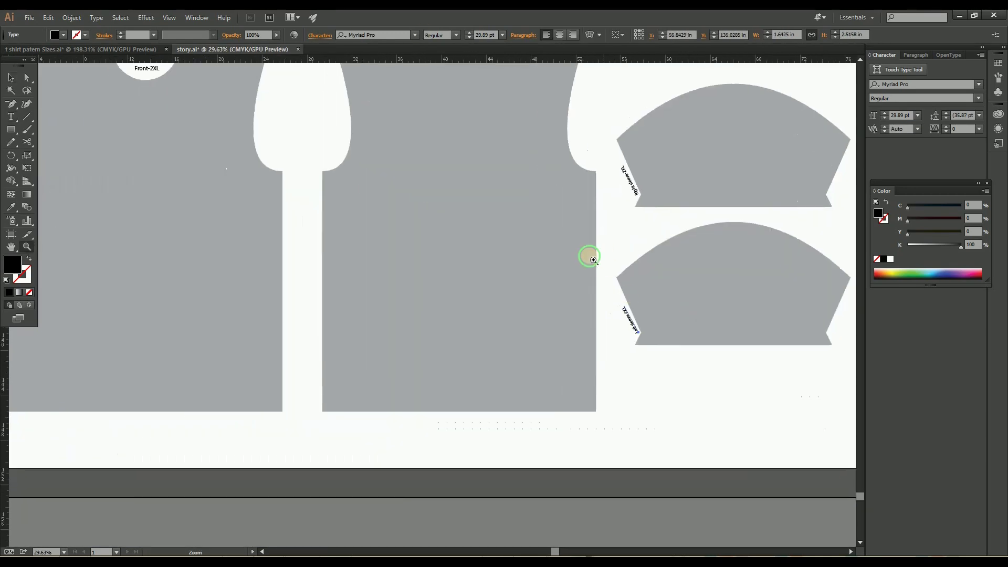
Step: Copy the SIZE - S shirt drawing with its measurements from the size chart document and place it beside the artboard, above the M drawing
drag(607, 252, 407, 315)
drag(644, 302, 432, 301)
drag(577, 105, 426, 262)
drag(441, 124, 422, 227)
drag(407, 64, 412, 378)
click(107, 49)
click(221, 50)
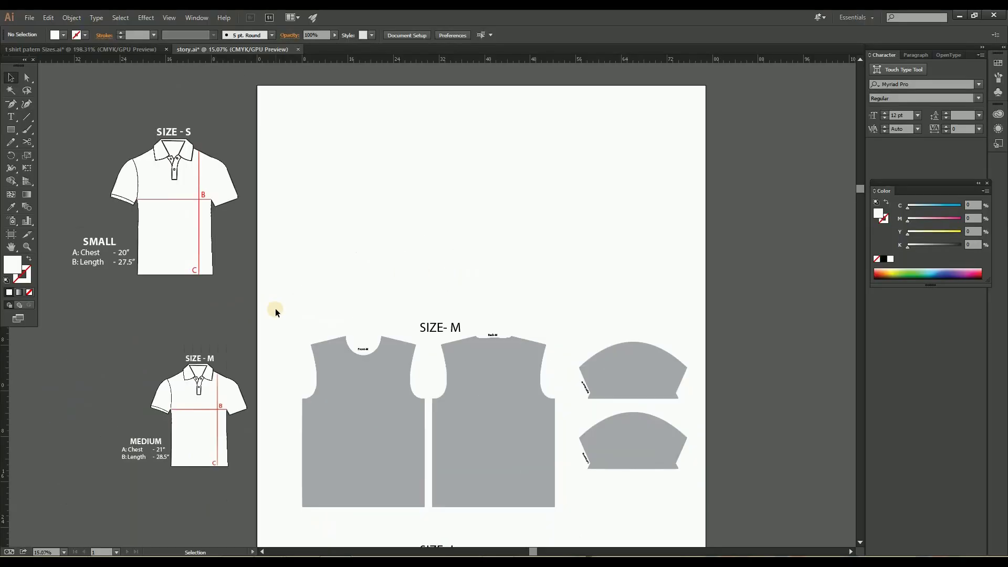
Step: Duplicate the complete M pattern set with its heading into the empty area above it on the artboard
drag(288, 308, 748, 541)
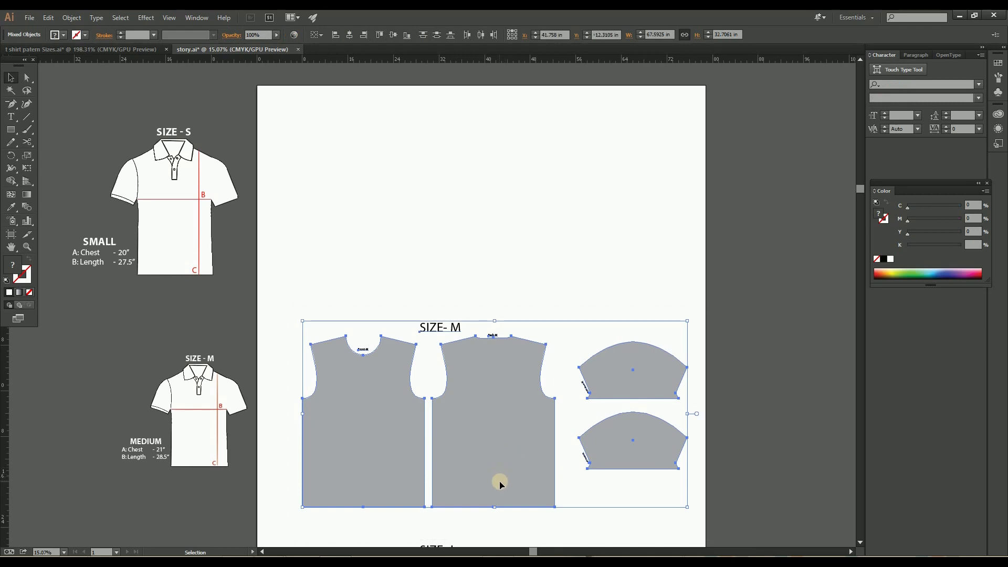
drag(497, 486, 485, 259)
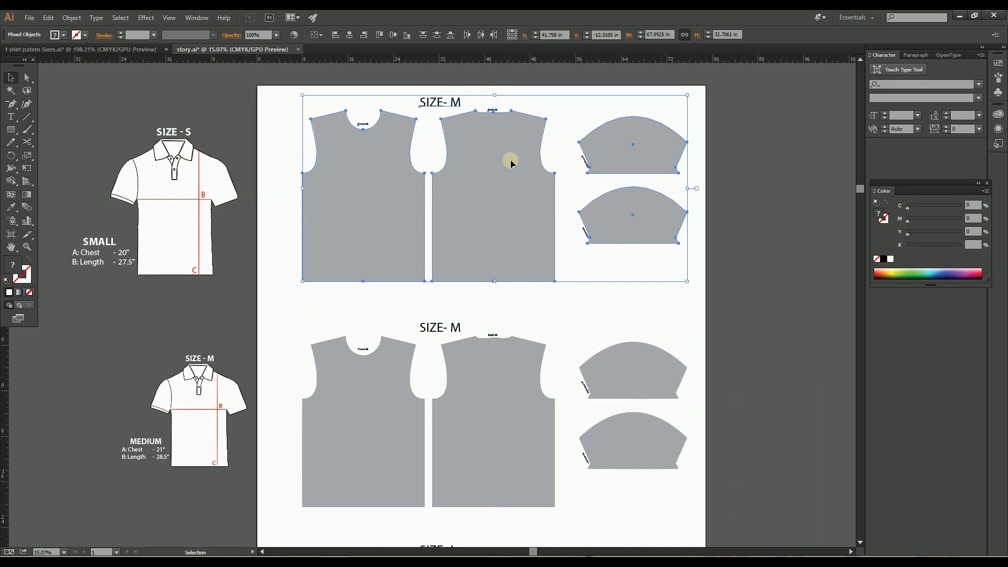
click(521, 86)
Step: Shorten the front piece of the topmost duplicated set by nudging its hem anchor points up 25 mm
key(Tab)
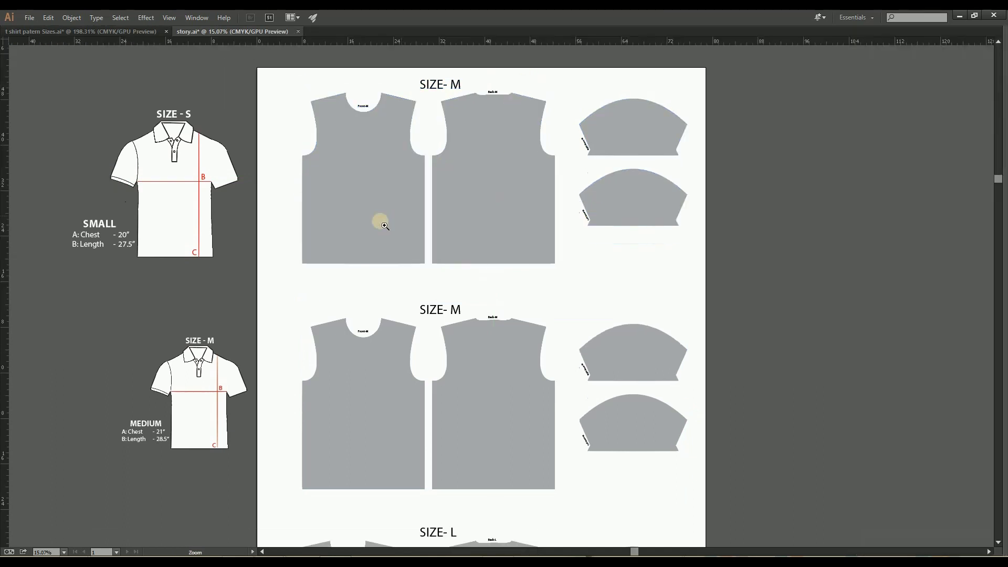
key(z)
key(Tab)
drag(372, 228, 507, 414)
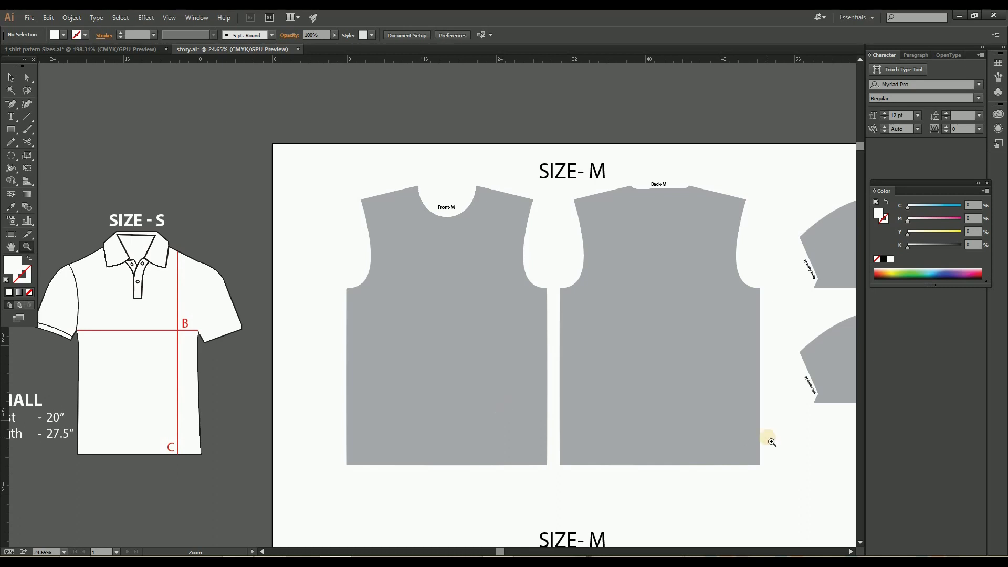
drag(473, 359, 363, 361)
key(a)
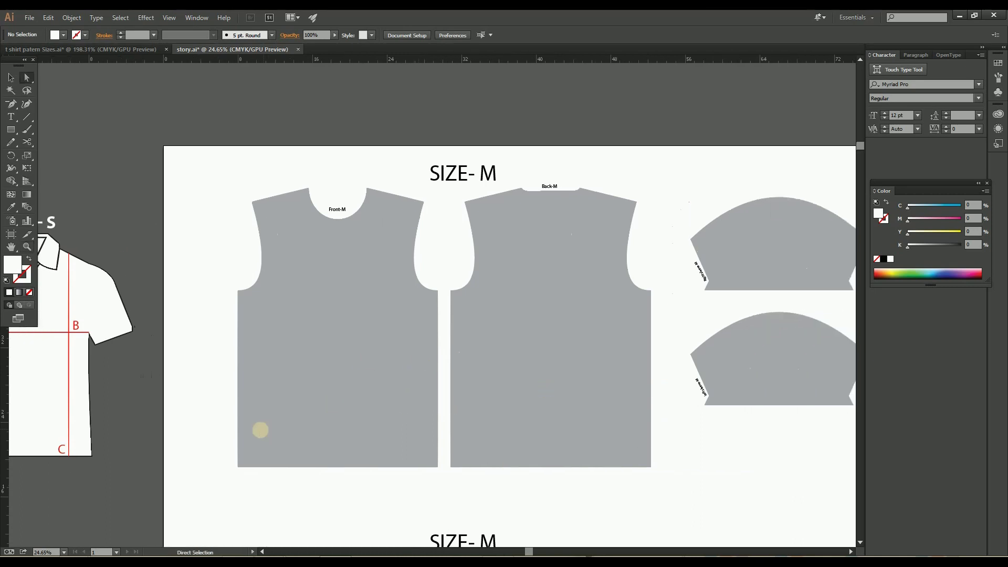
drag(217, 444, 443, 479)
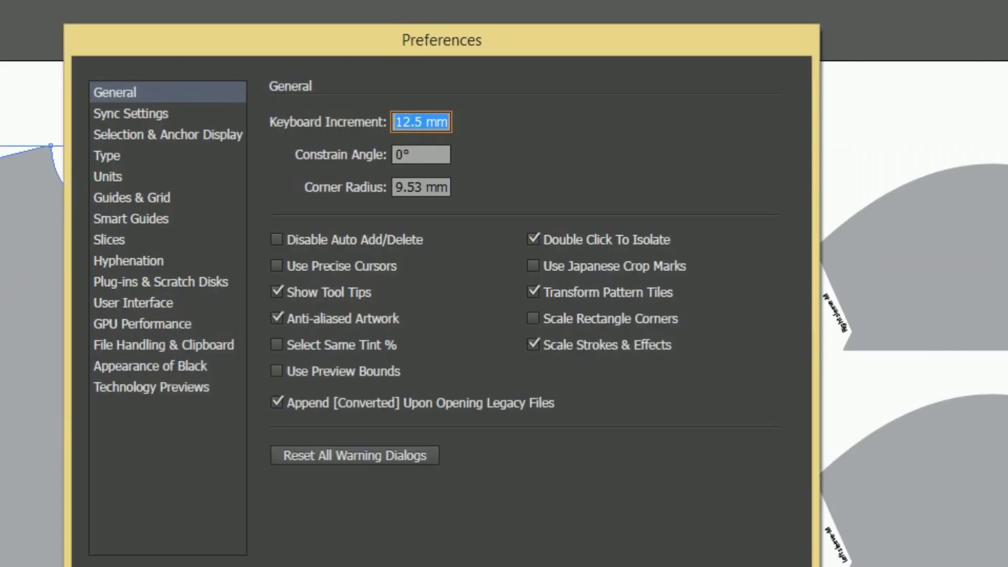
key(Up)
key(Up)
key(Up)
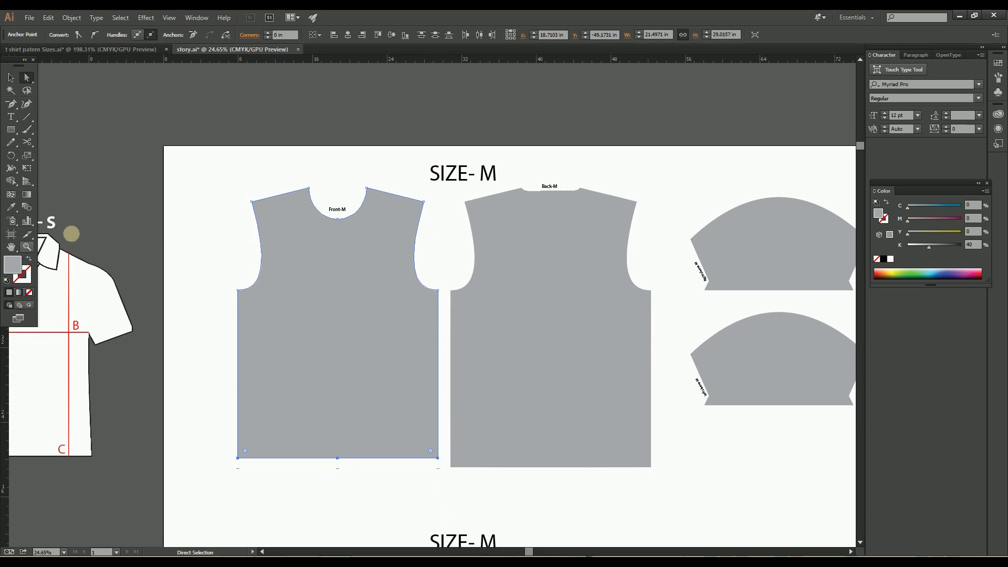
Step: Narrow the topmost set's front piece by nudging the anchor points of each side inward 12.5 mm
key(Right)
drag(182, 163, 287, 512)
key(Right)
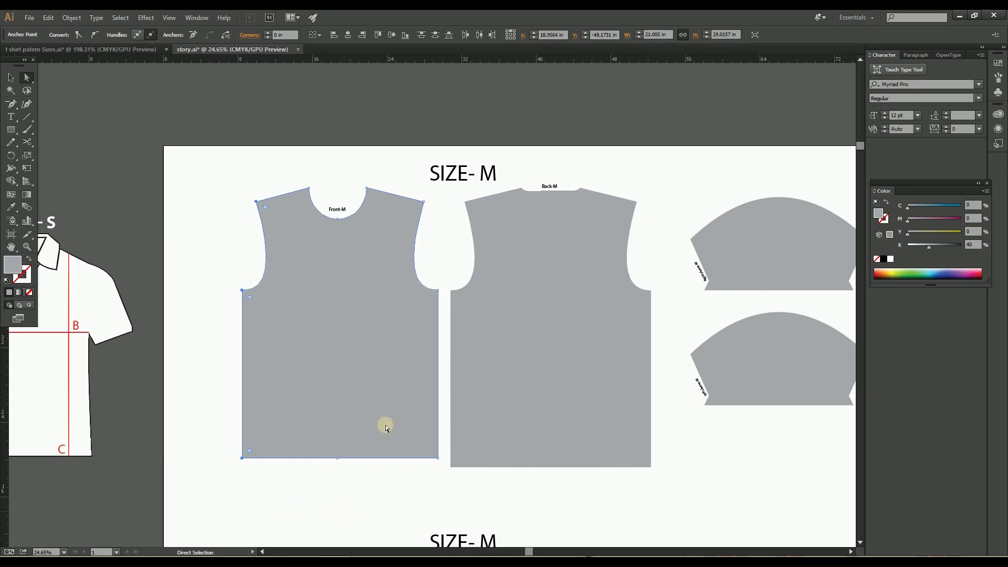
drag(400, 185, 447, 476)
key(Left)
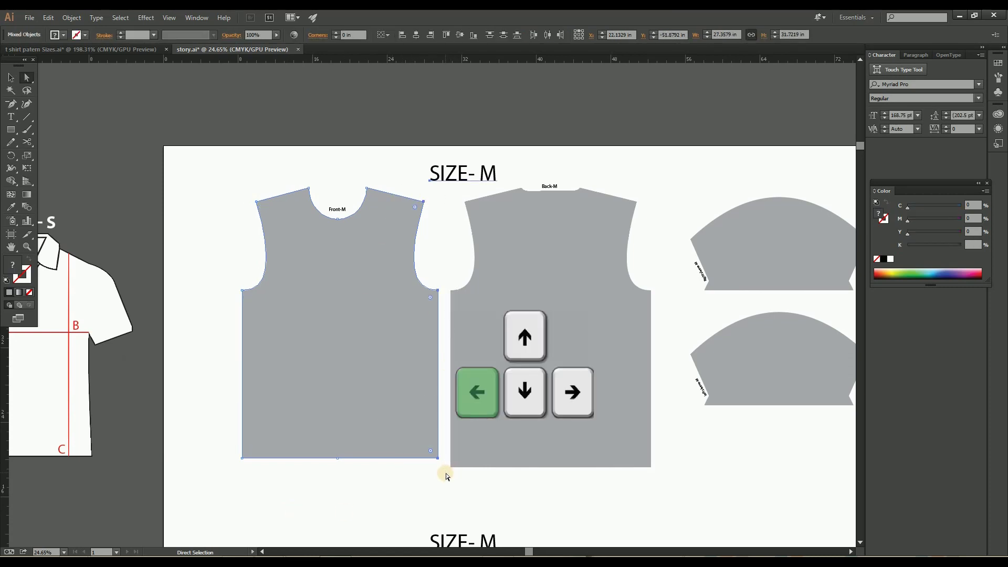
key(Left)
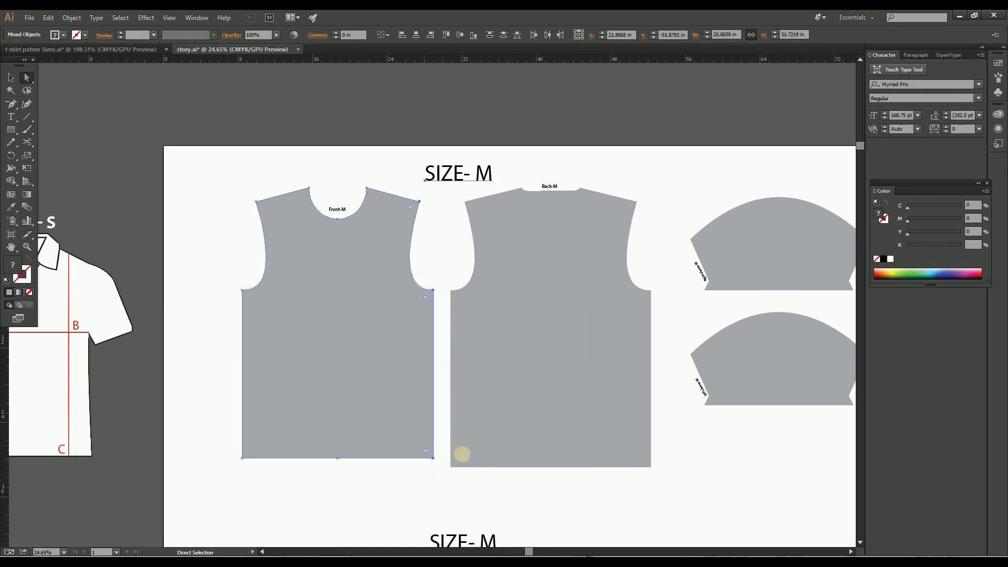
Step: Shorten the back piece of the topmost set by nudging its hem anchor points up 25 mm
drag(442, 452, 695, 495)
key(Up)
key(Up)
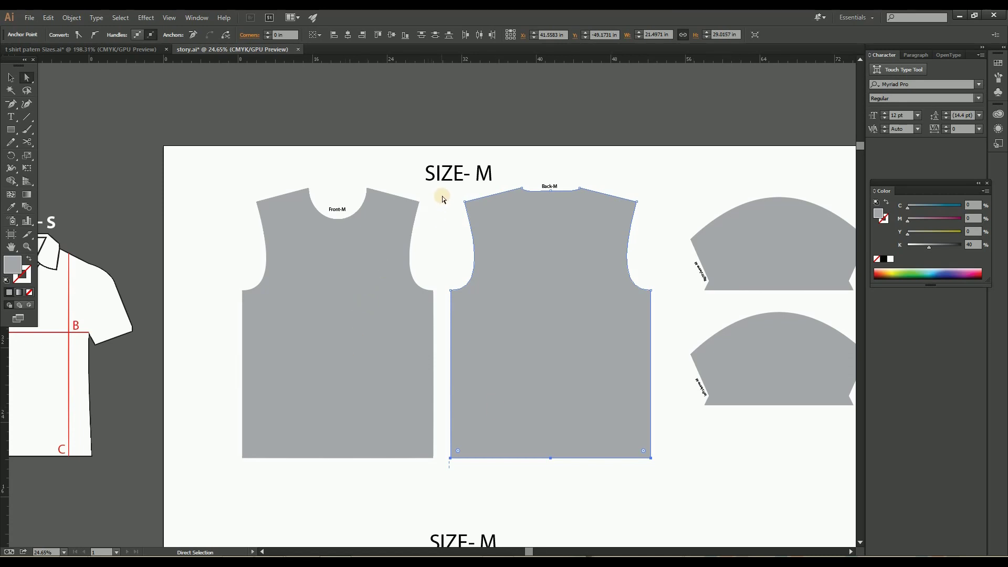
Step: Narrow the topmost set's back piece by nudging the anchor points of each side inward 12.5 mm
drag(439, 193, 493, 422)
drag(496, 472, 495, 476)
key(Right)
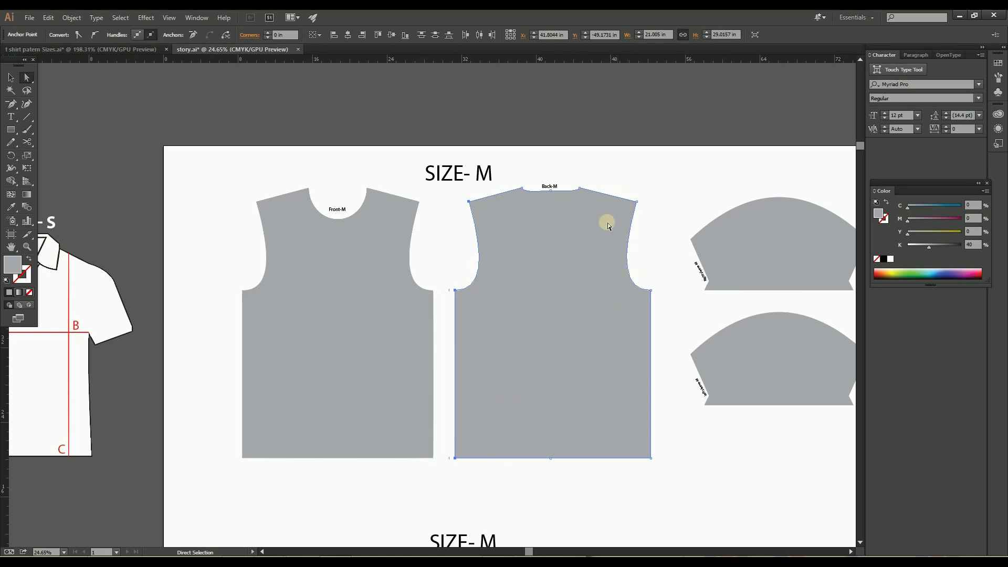
drag(647, 451, 669, 500)
key(Left)
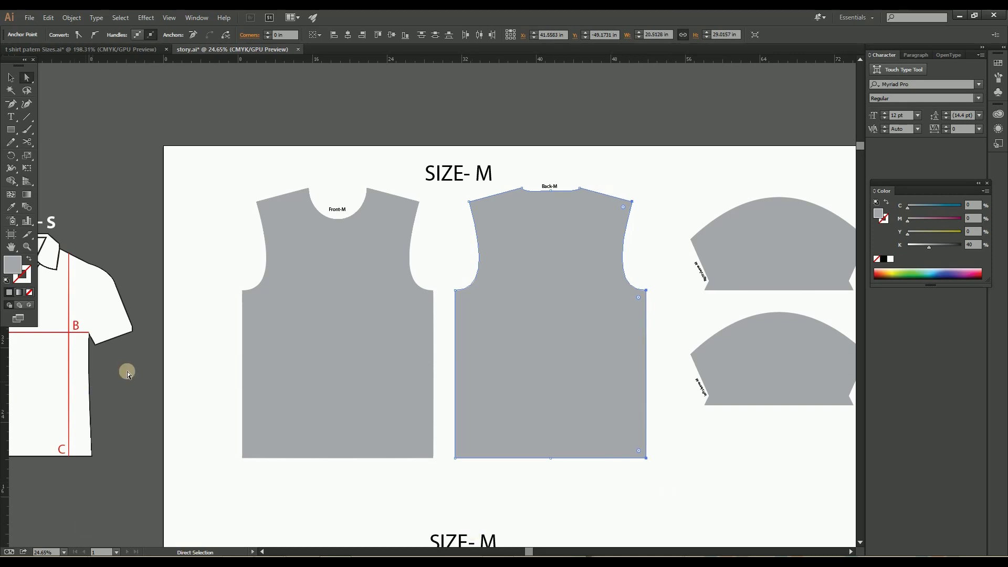
Step: Raise the underarm anchor points of the topmost set's front and back pieces by 12.5 mm
drag(178, 270, 265, 326)
drag(441, 284, 405, 307)
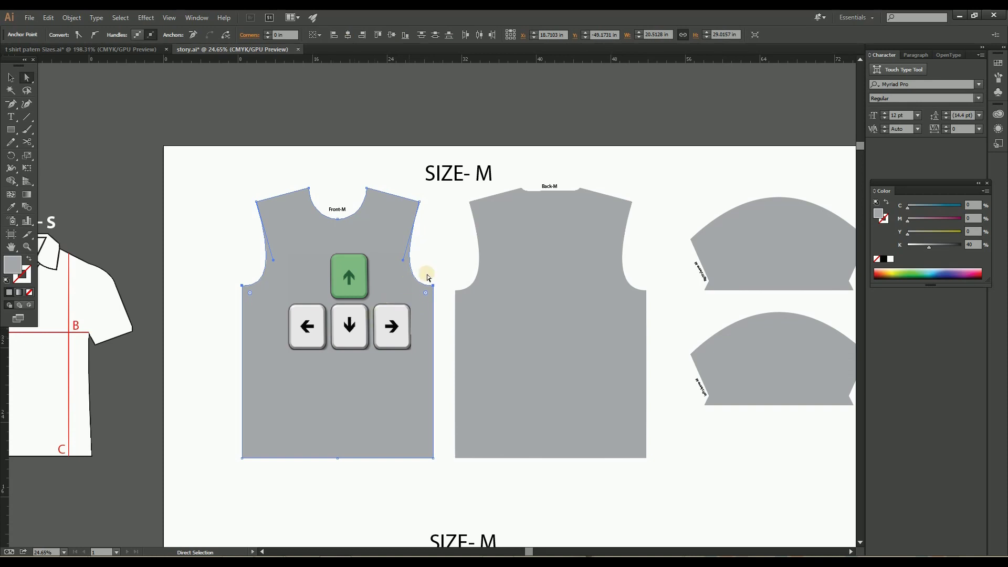
drag(443, 273, 485, 311)
drag(652, 283, 630, 300)
key(Up)
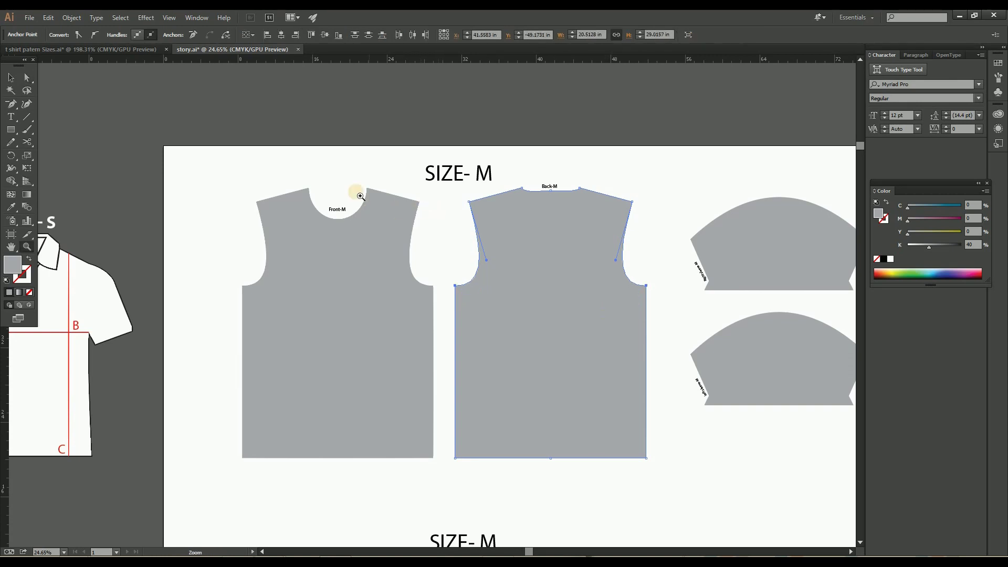
Step: Change the size letter to "s" in the topmost set's heading and in its front and back piece labels
scroll(471, 176, up, 1)
key(t)
drag(294, 229, 342, 237)
text(s)
drag(602, 195, 643, 196)
text(s)
Step: Set the width of the topmost set's right and left sleeves to 18 in each, with proportions constrained
key(ctrl+space)
drag(525, 231, 472, 237)
key(space)
drag(801, 262, 511, 241)
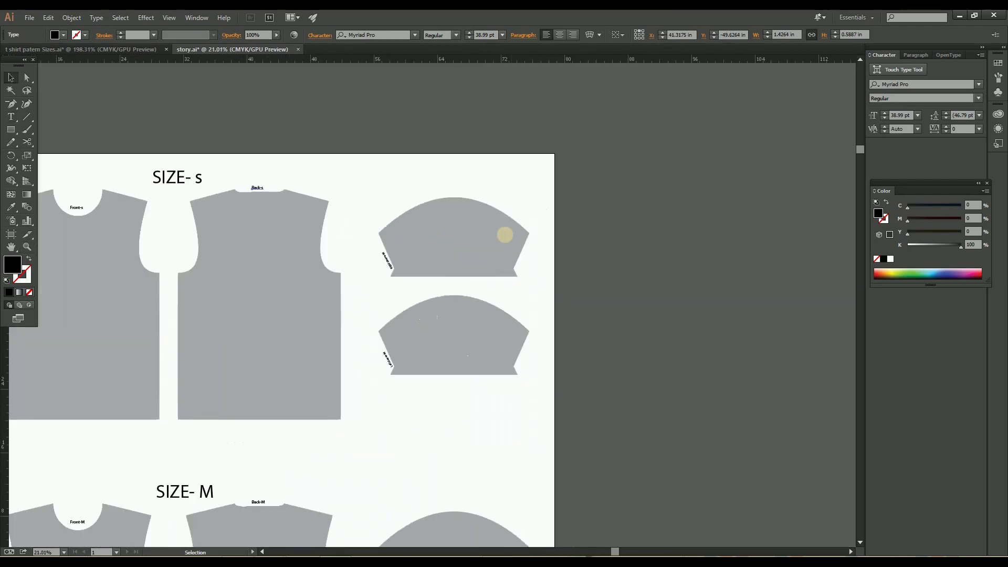
ctrl+click(511, 240)
key(Tab)
key(ctrl+space)
drag(394, 211, 519, 238)
key(Tab)
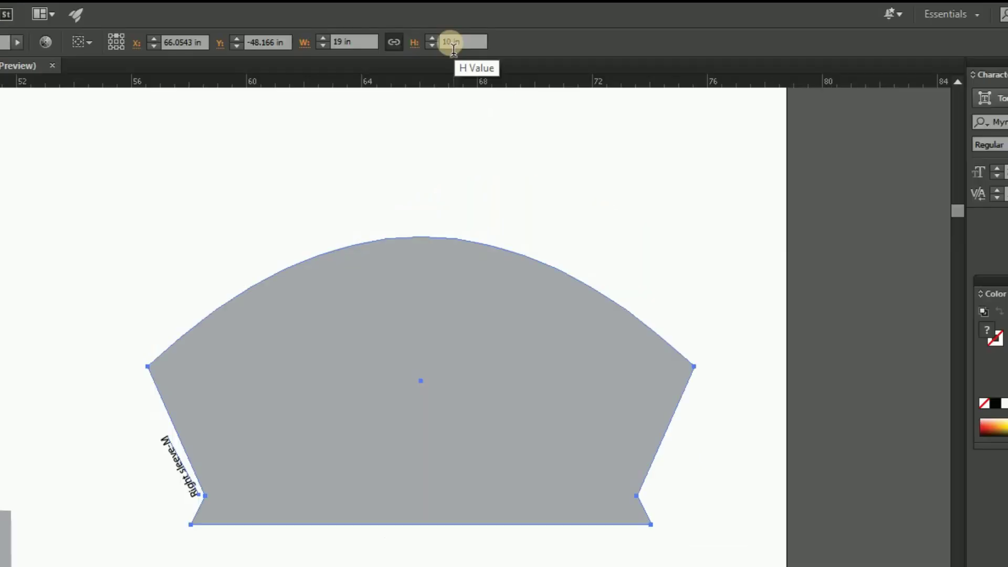
click(348, 48)
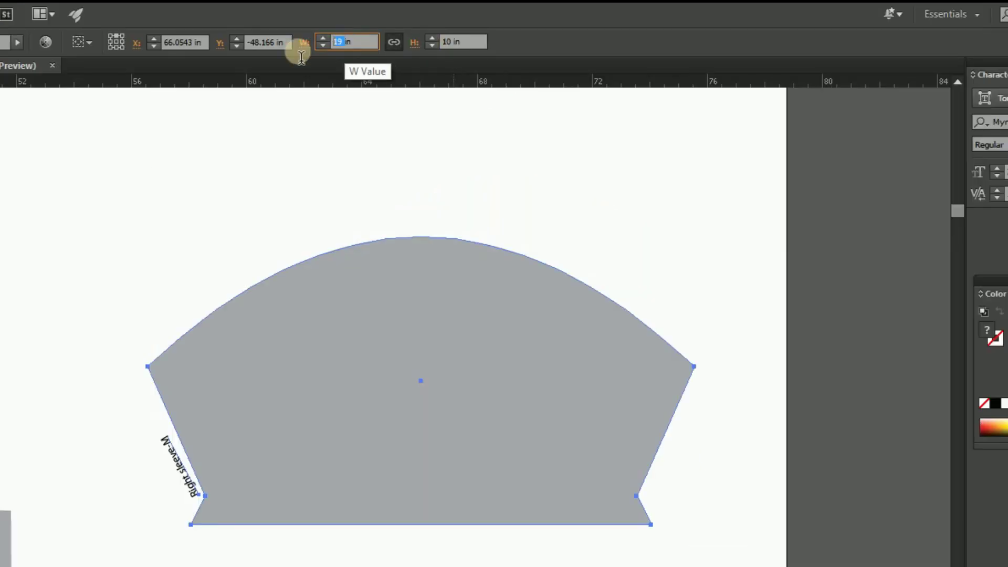
text(18)
key(Return)
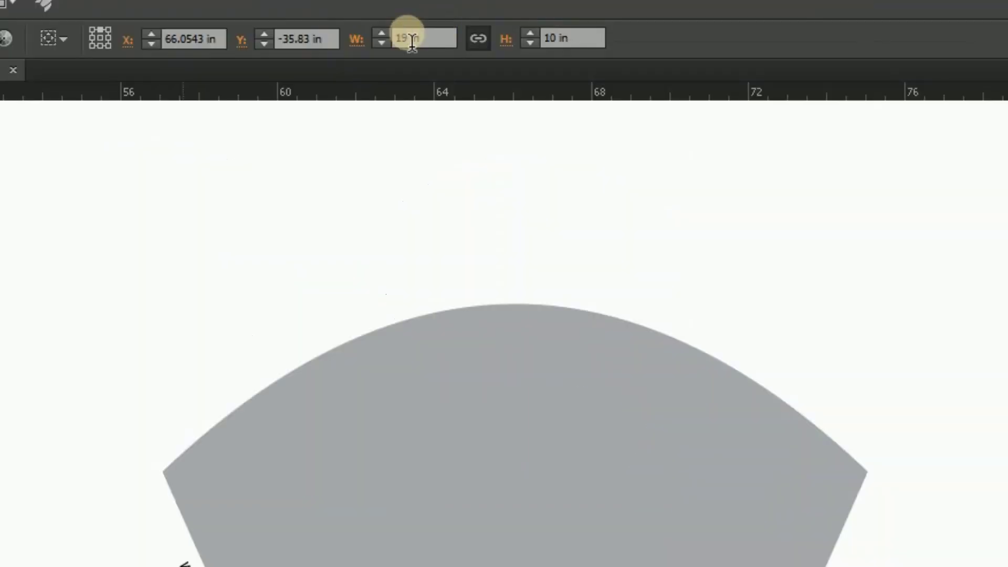
text(18)
key(Return)
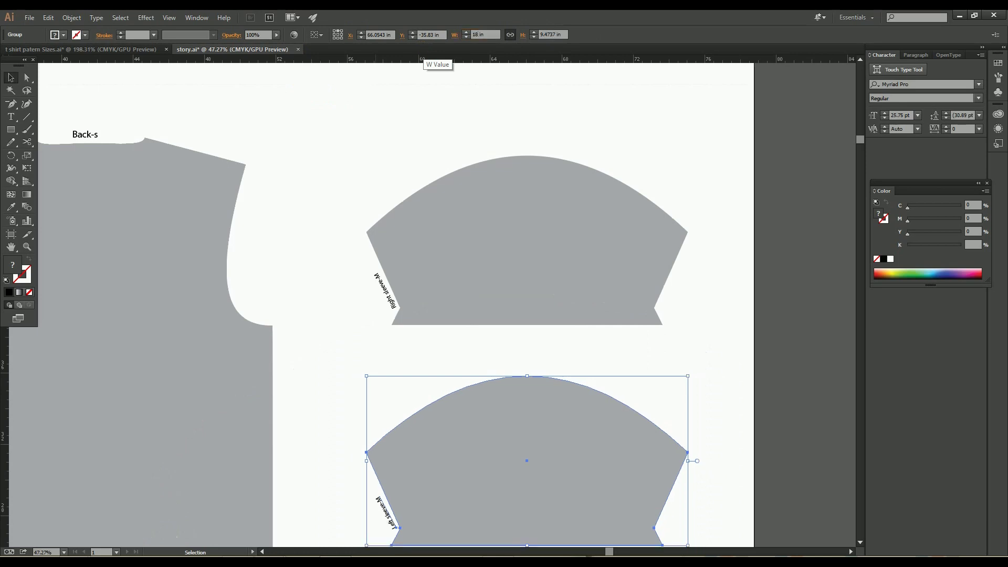
Step: Relabel the topmost set's sleeves as "Right sleeve-S" and "Left sleeve-S"
key(z)
drag(376, 361, 525, 243)
key(t)
drag(414, 192, 385, 158)
text(S)
key(ctrl+space)
drag(434, 226, 210, 359)
scroll(435, 373, up, 5)
drag(362, 259, 357, 214)
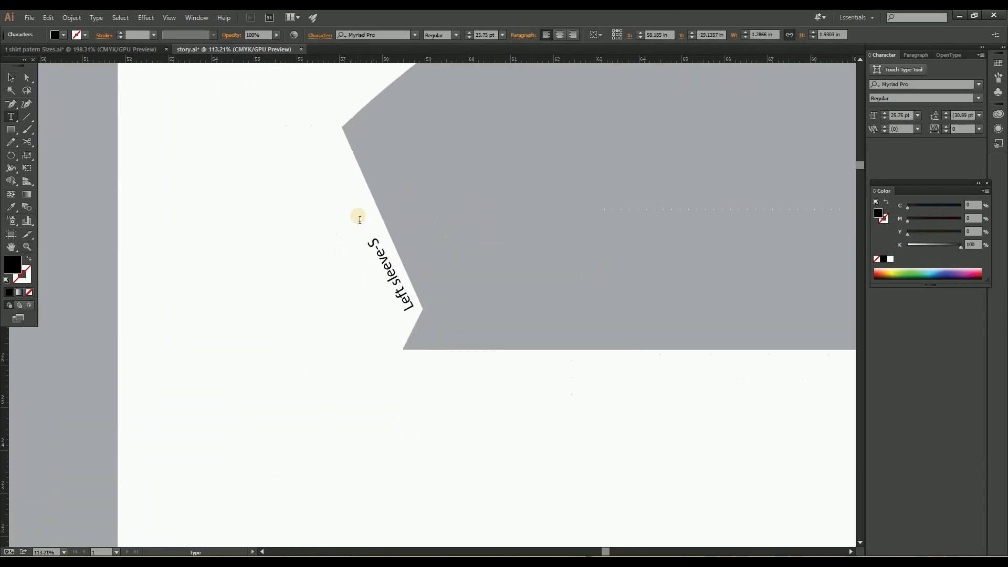
text(S)
key(Escape)
scroll(522, 277, down, 5)
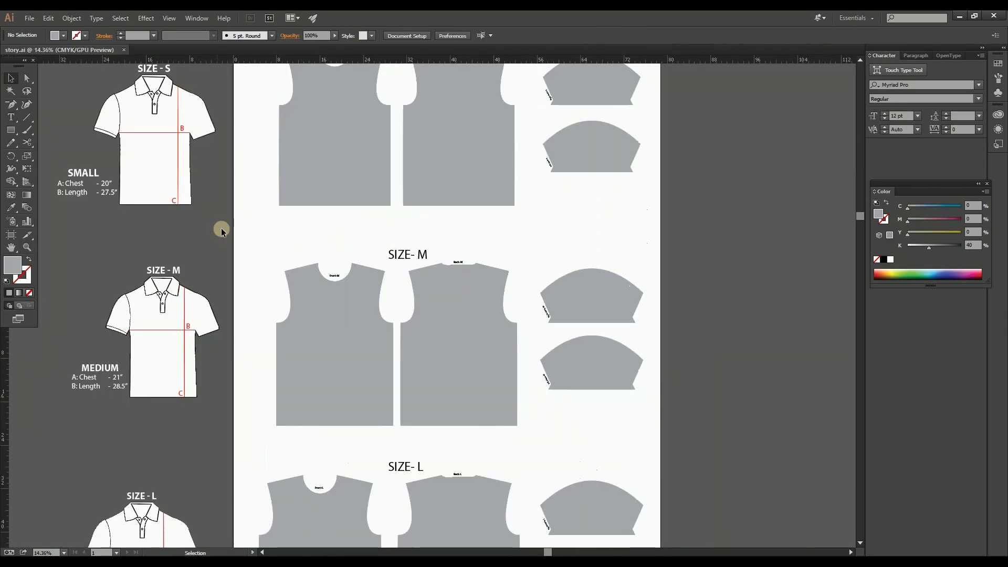
Step: Copy the complete M pattern set together with its SIZE- M heading
drag(257, 233, 691, 448)
key(a)
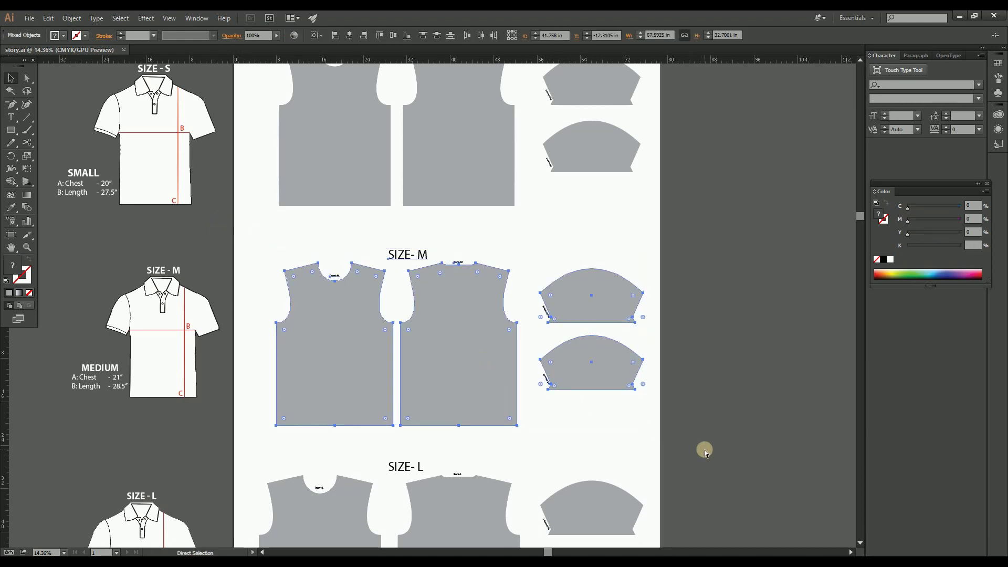
key(v)
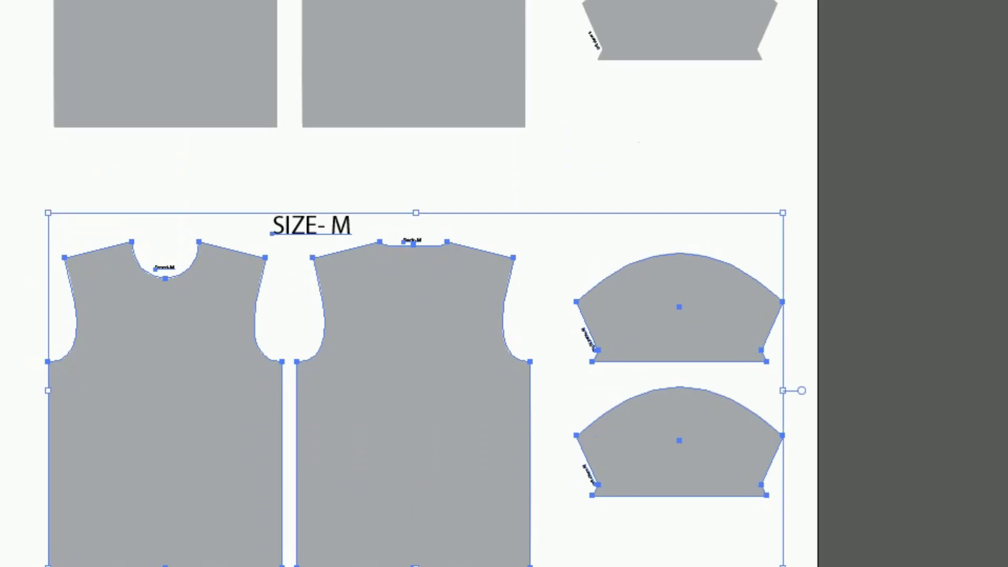
key(a)
Step: Create a new document 1500 mm wide and 2000 mm high with millimetres as units
key(ctrl+n)
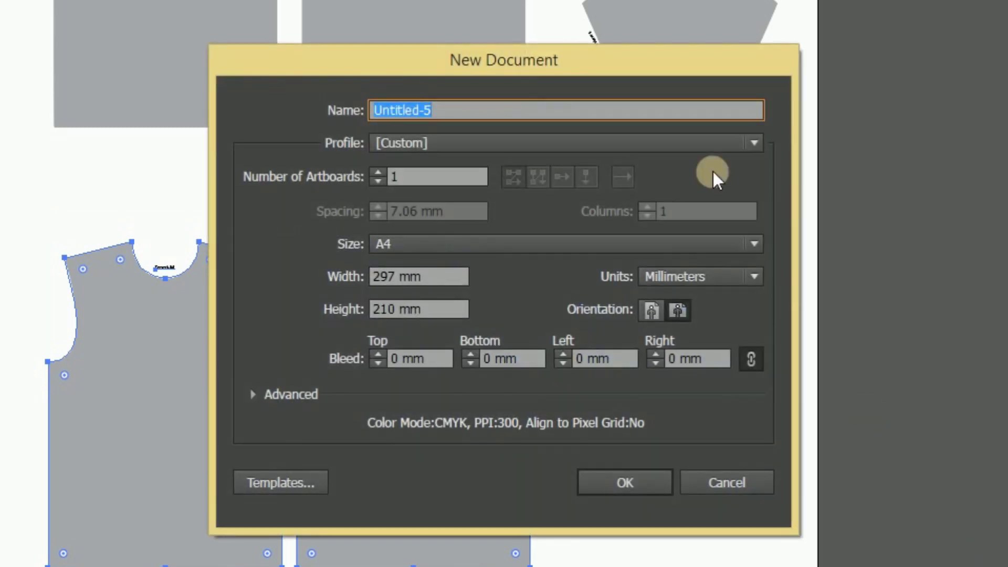
click(442, 275)
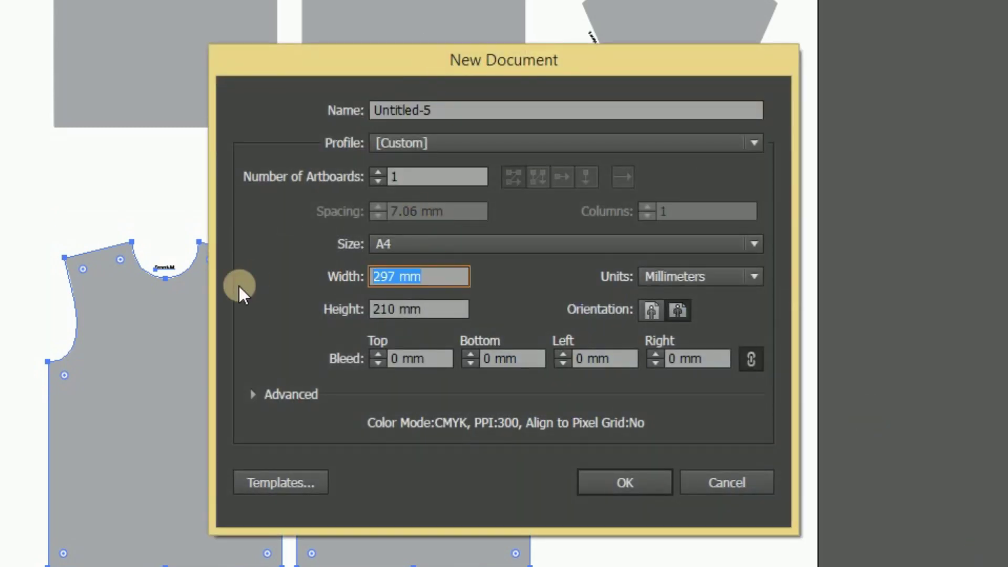
text(1500)
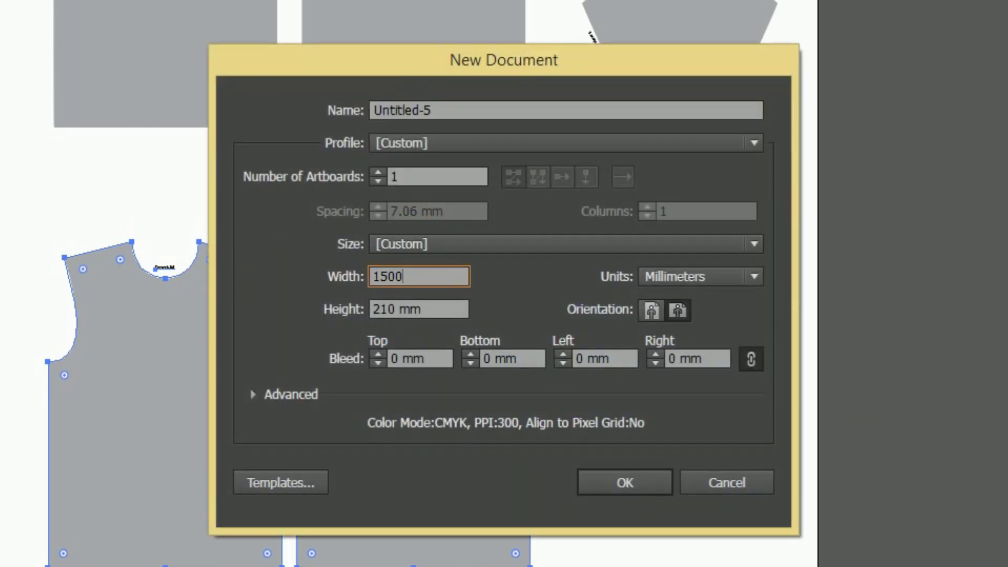
key(Tab)
text(200)
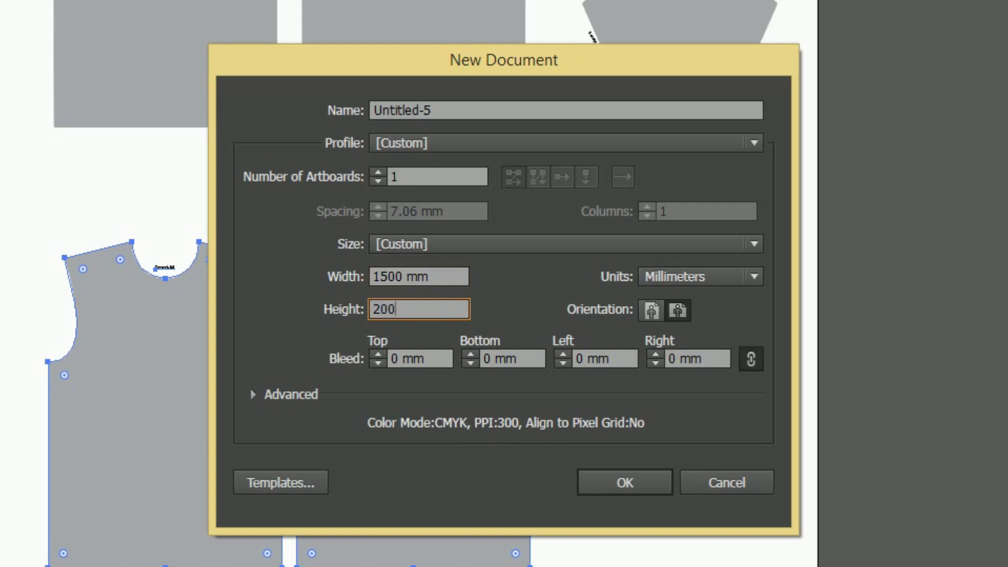
text(0)
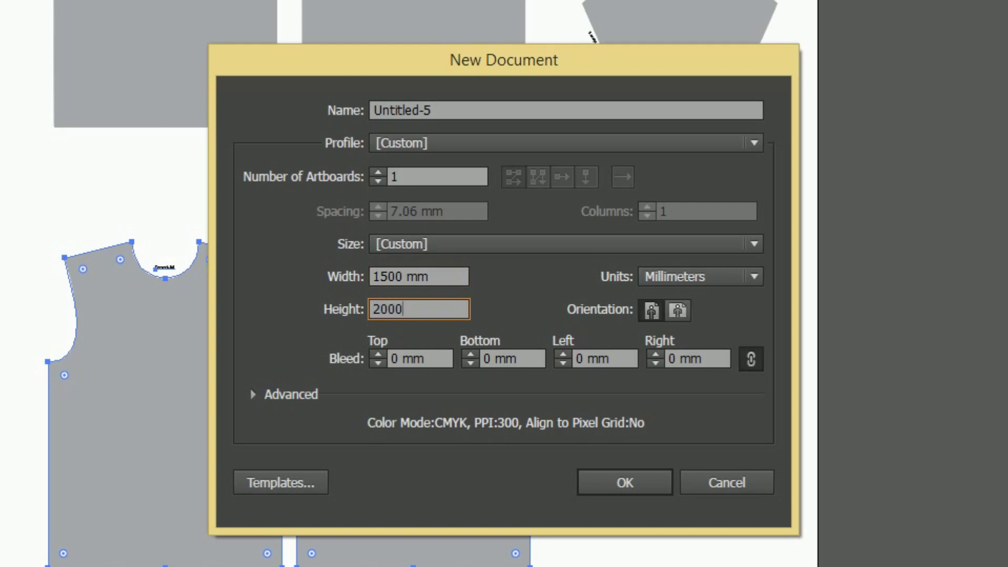
click(621, 478)
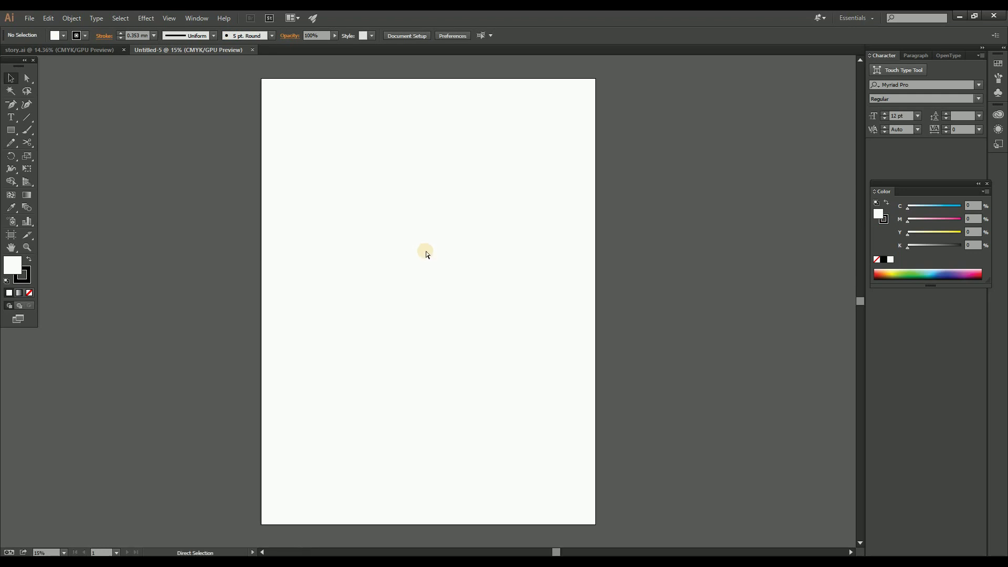
Step: Paste the M pattern set into the new document and move it to the lower part of the artboard
key(ctrl+v)
key(v)
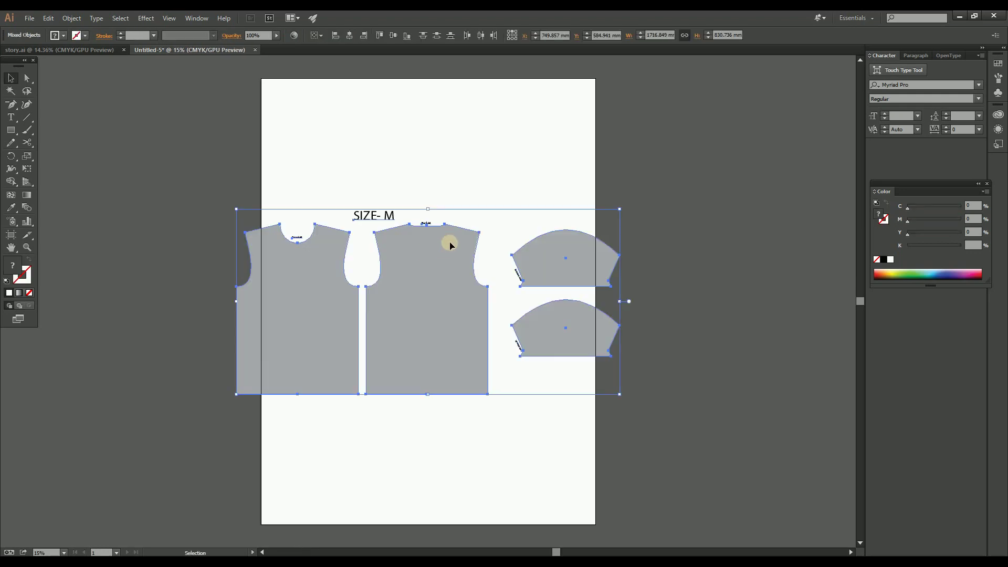
drag(433, 267, 455, 338)
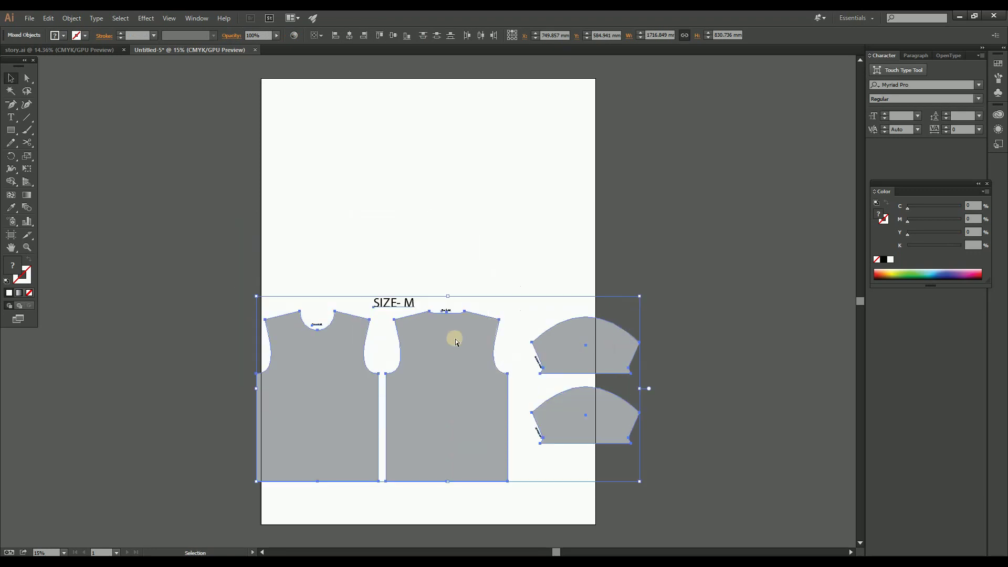
key(a)
key(v)
click(432, 279)
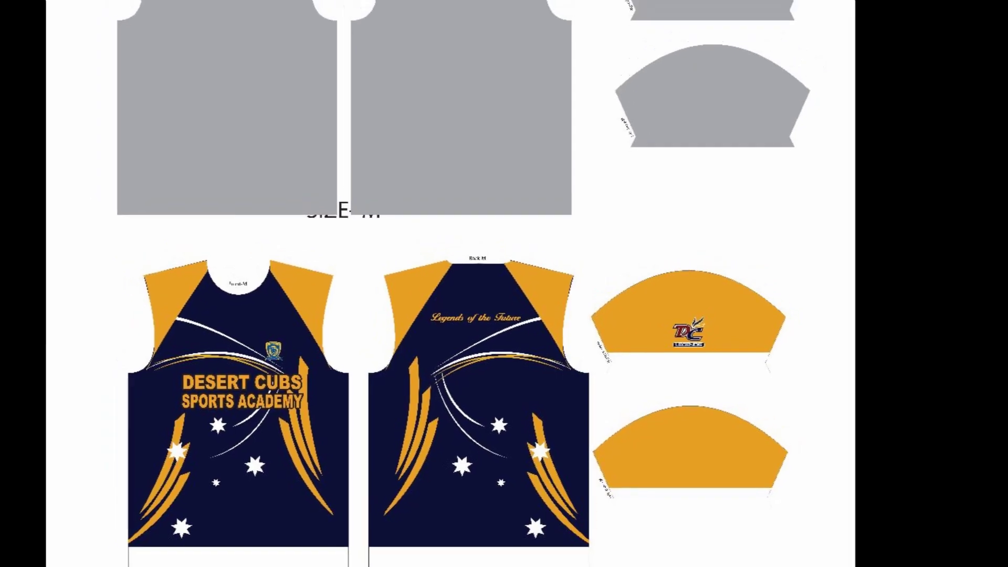